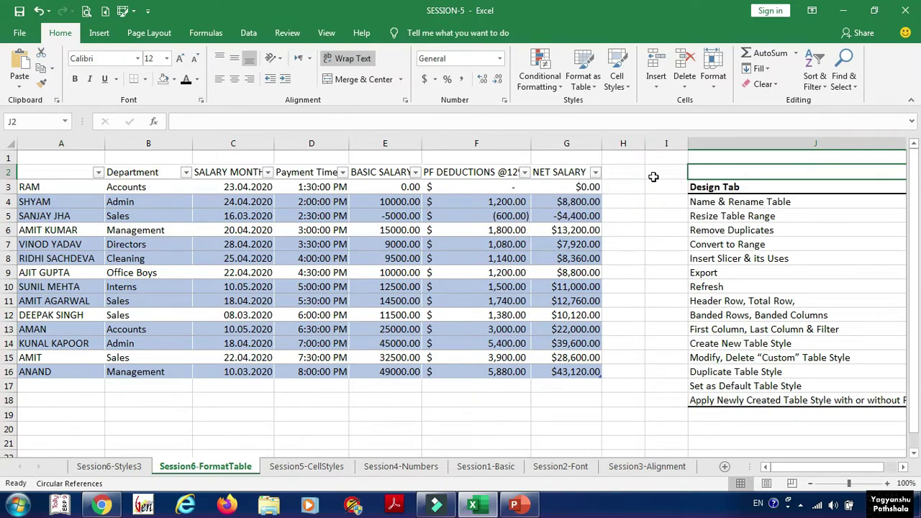
Examine the table style gallery, the salary table's design options and the Design Tab topics listed in column J.
{"action": "left_click", "coordinate": [584, 84]}
{"action": "left_click", "coordinate": [592, 90]}
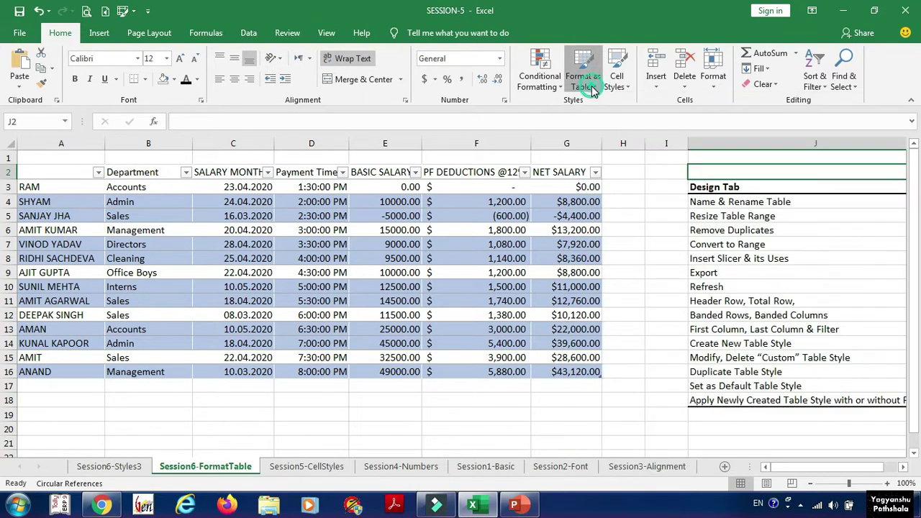
{"action": "left_click", "coordinate": [536, 206]}
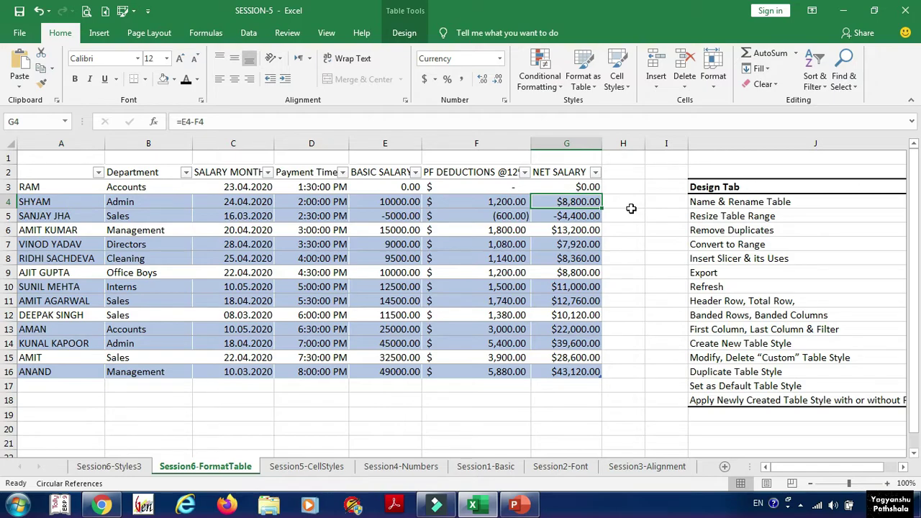
{"action": "left_click", "coordinate": [430, 203]}
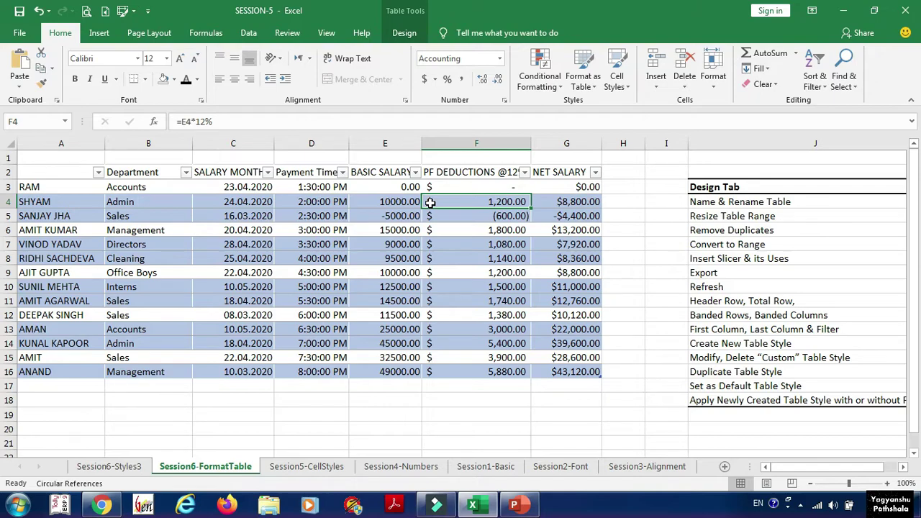
{"action": "left_click", "coordinate": [580, 80]}
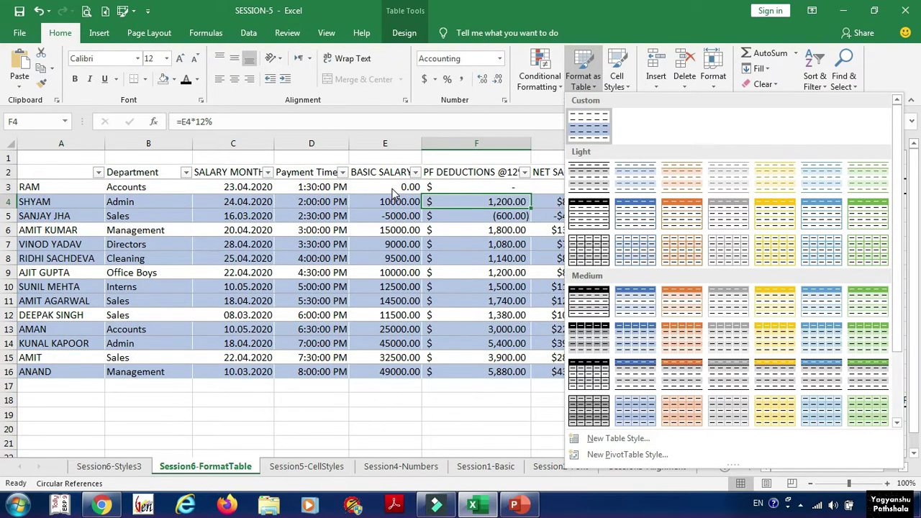
{"action": "left_click", "coordinate": [407, 36]}
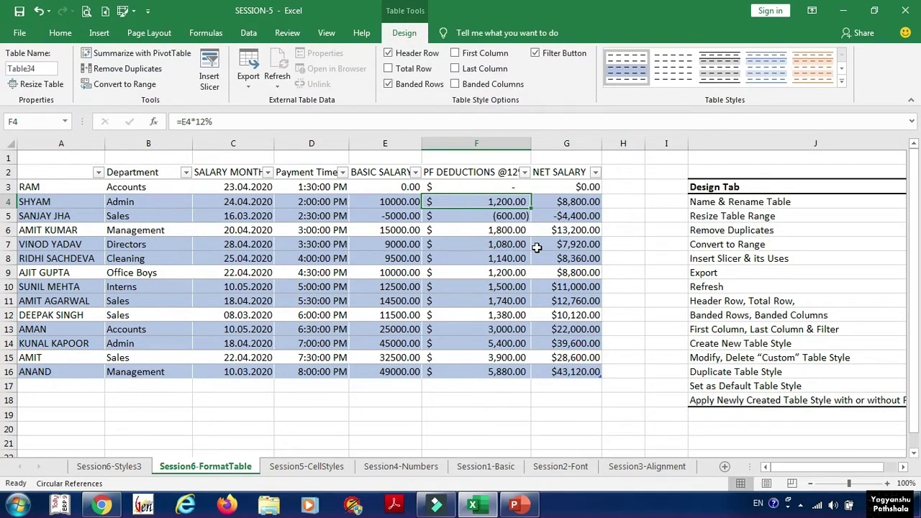
{"action": "left_click", "coordinate": [728, 203]}
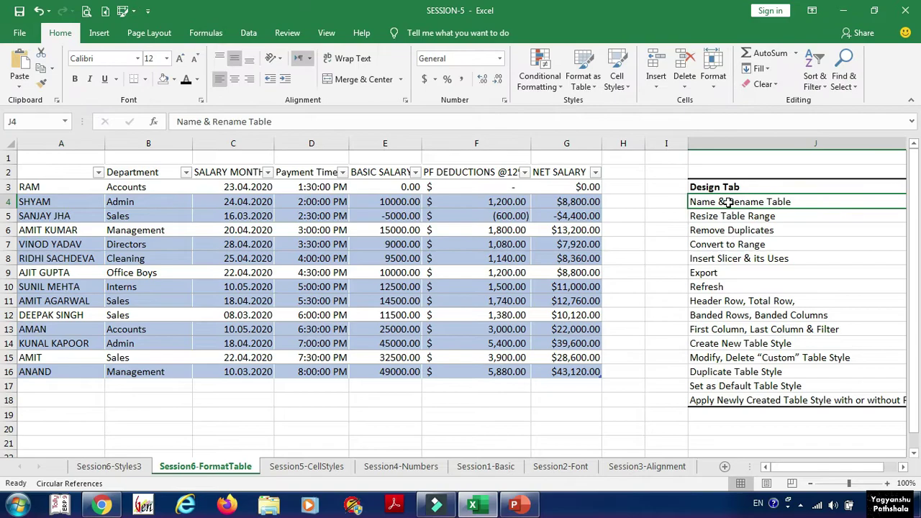
{"action": "left_click", "coordinate": [695, 217]}
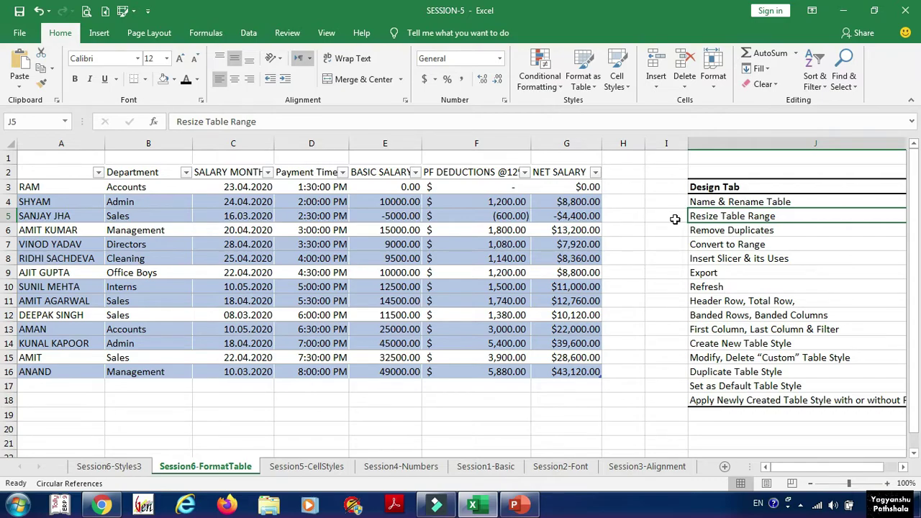
{"action": "left_click", "coordinate": [716, 230]}
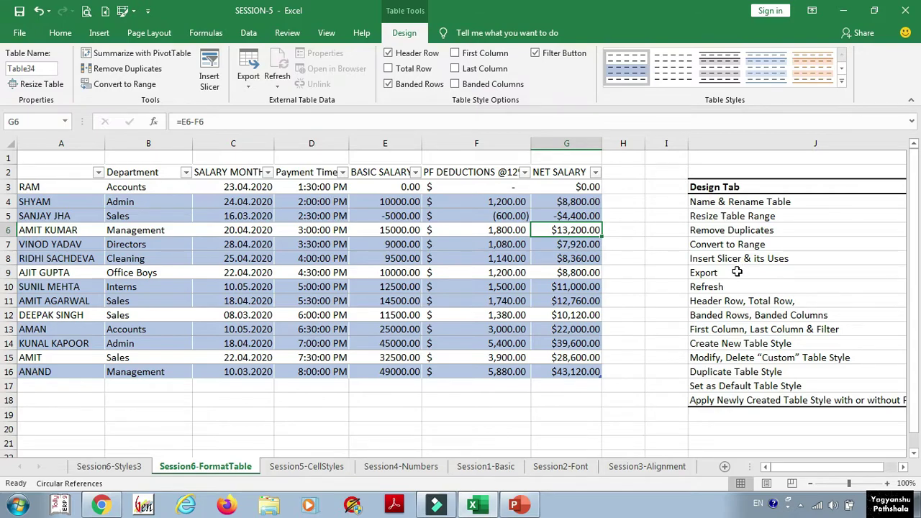
{"action": "left_click", "coordinate": [732, 286]}
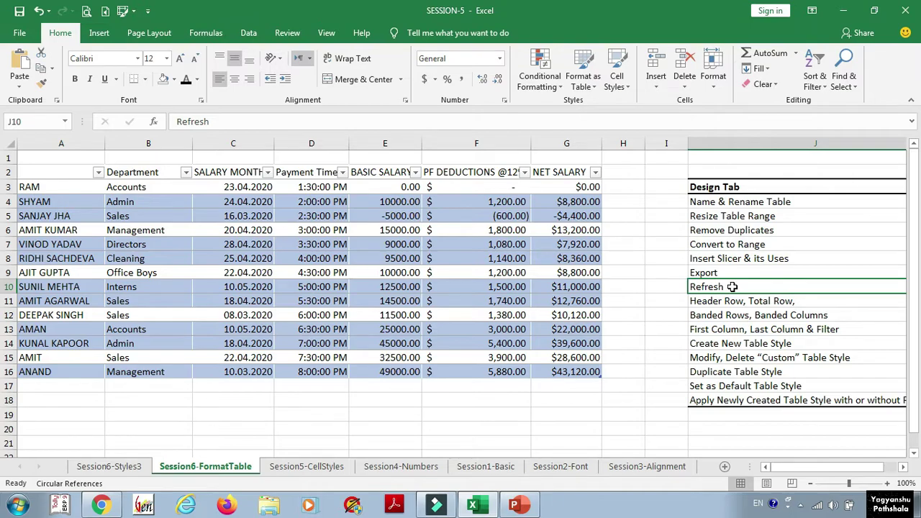
{"action": "left_click", "coordinate": [741, 301]}
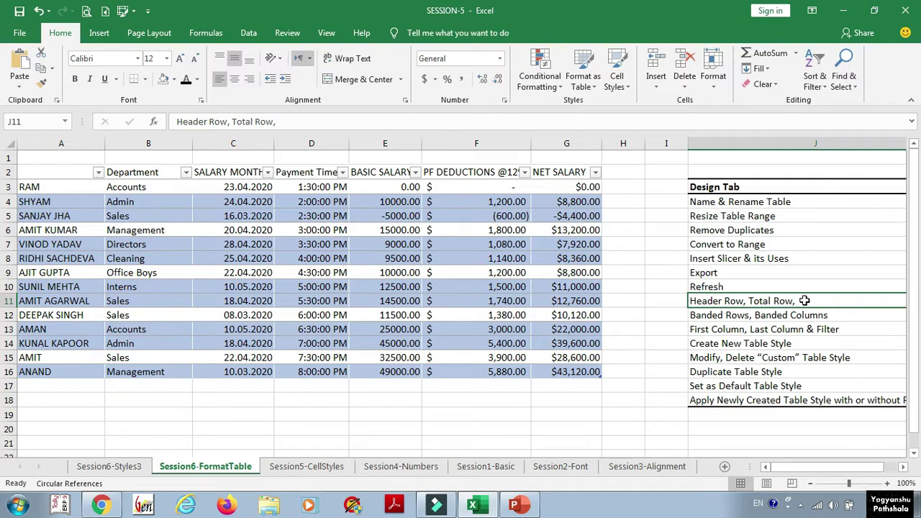
Add a total row to the salary table and view the summary functions available for the salary month column.
{"action": "left_click", "coordinate": [75, 382]}
{"action": "left_click", "coordinate": [72, 372]}
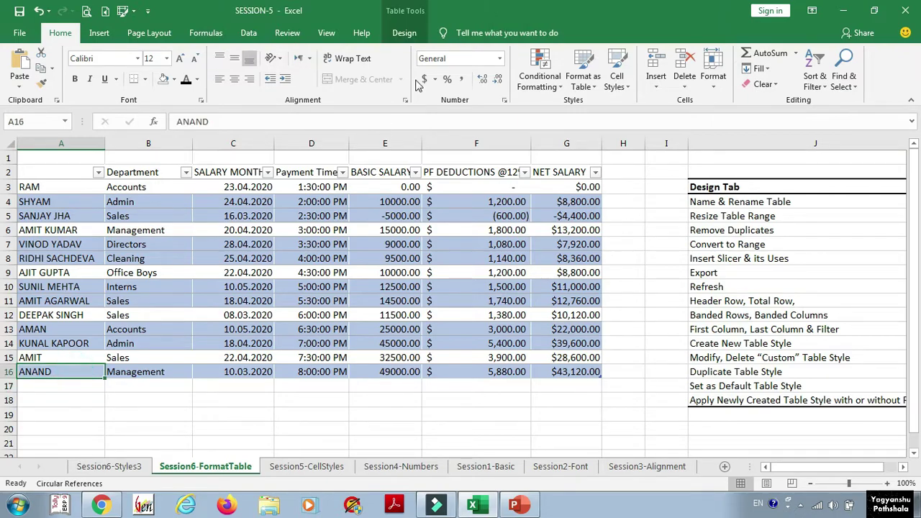
{"action": "left_click", "coordinate": [405, 34]}
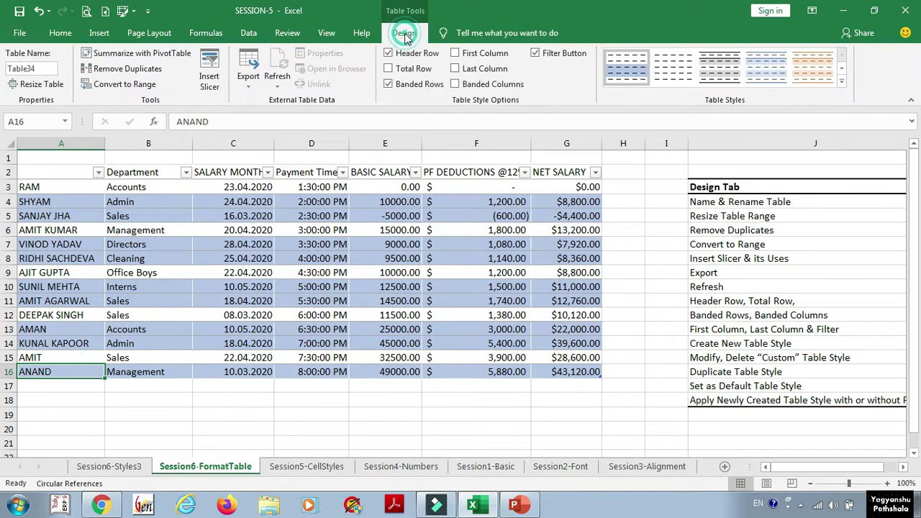
{"action": "left_click", "coordinate": [389, 68]}
{"action": "left_click", "coordinate": [247, 386]}
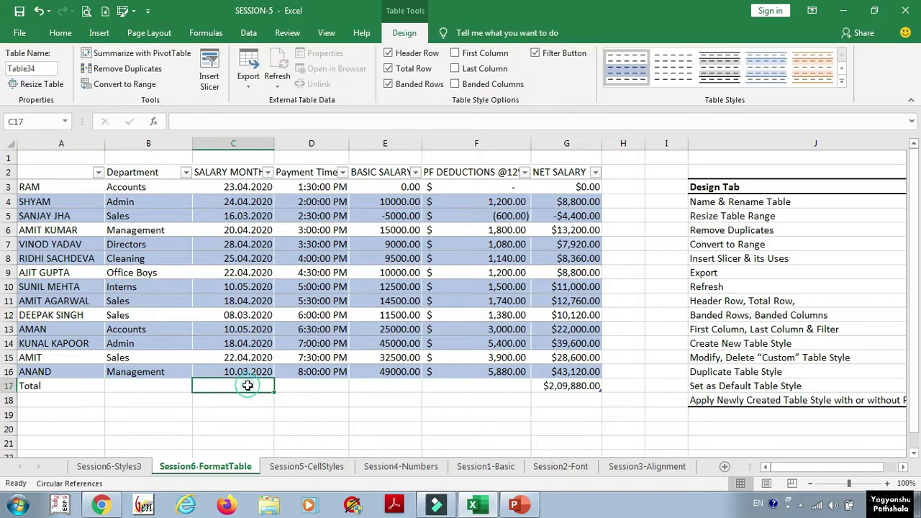
{"action": "left_click", "coordinate": [280, 387]}
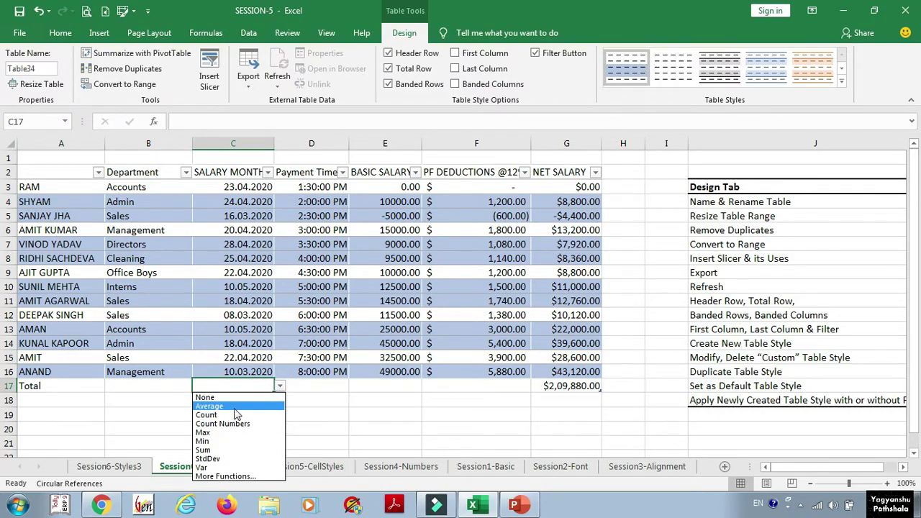
{"action": "left_click", "coordinate": [245, 386]}
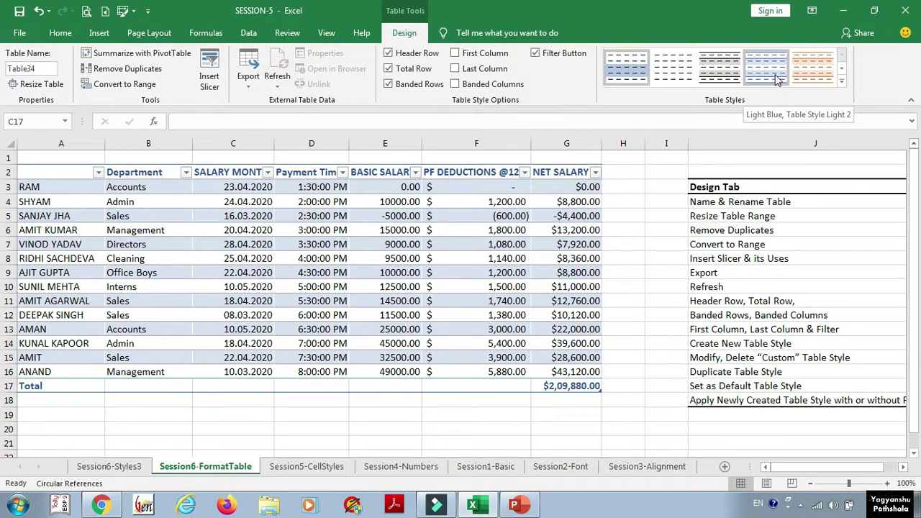
Apply the custom table style named Design to the salary table.
{"action": "left_click", "coordinate": [841, 81]}
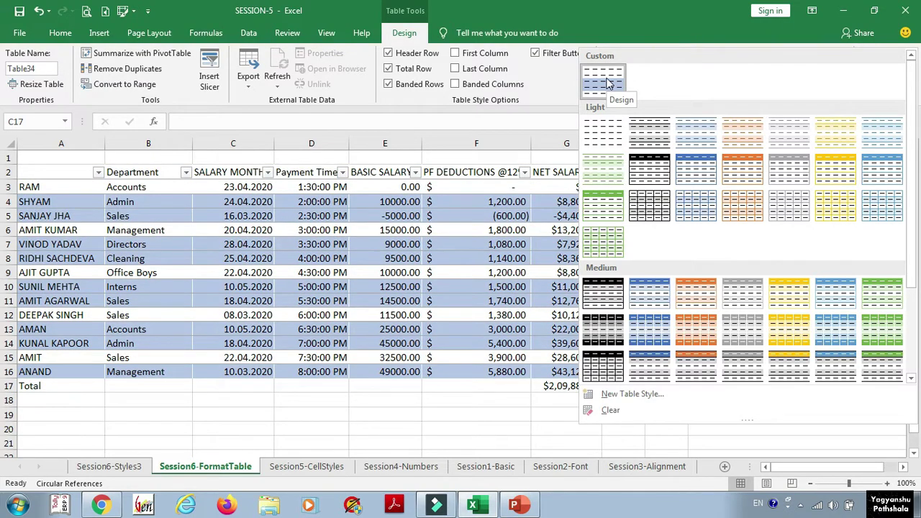
{"action": "left_click", "coordinate": [608, 83]}
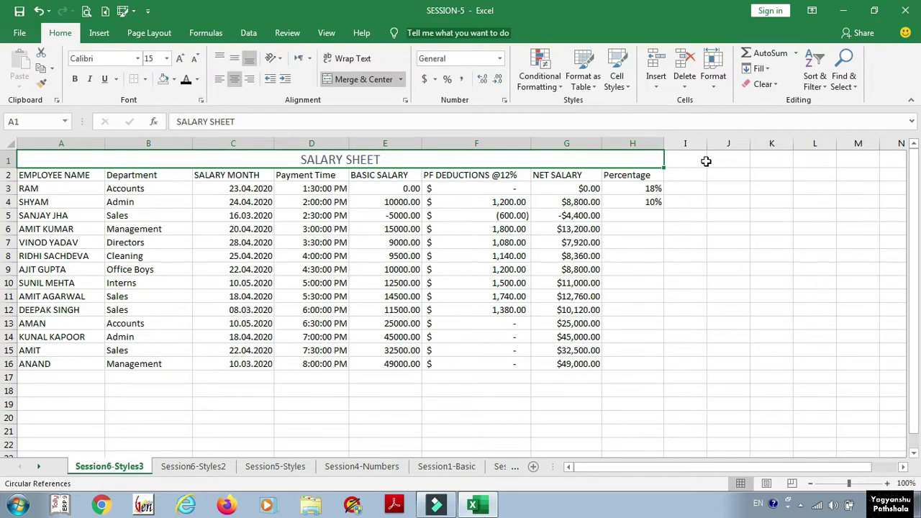
{"action": "left_click", "coordinate": [551, 83]}
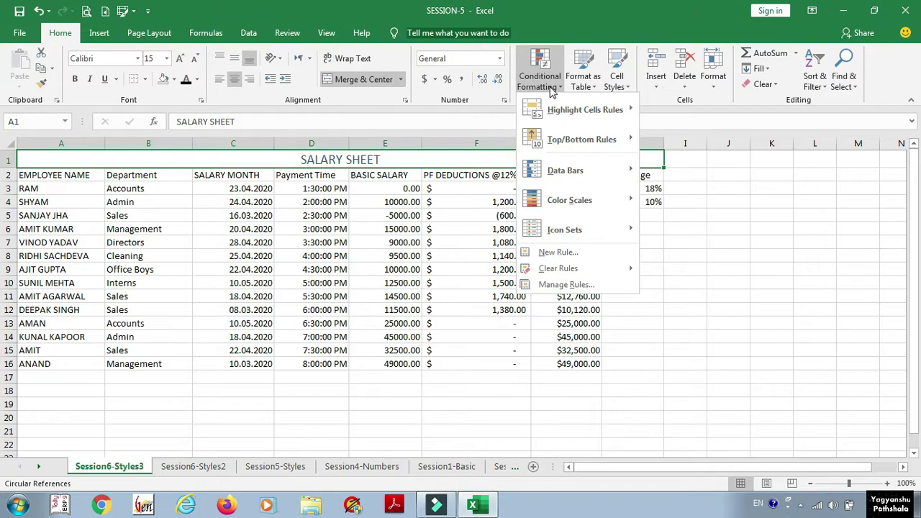
{"action": "mouse_move", "coordinate": [553, 117]}
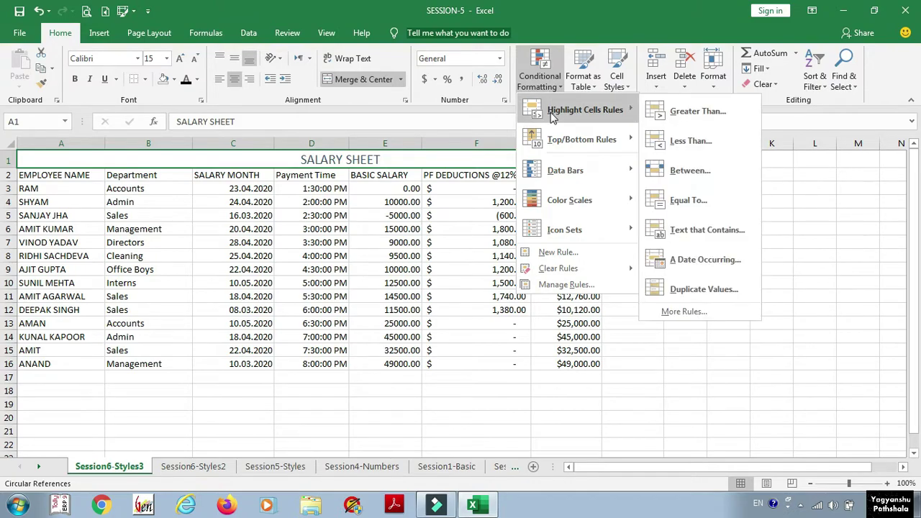
{"action": "left_click", "coordinate": [273, 291]}
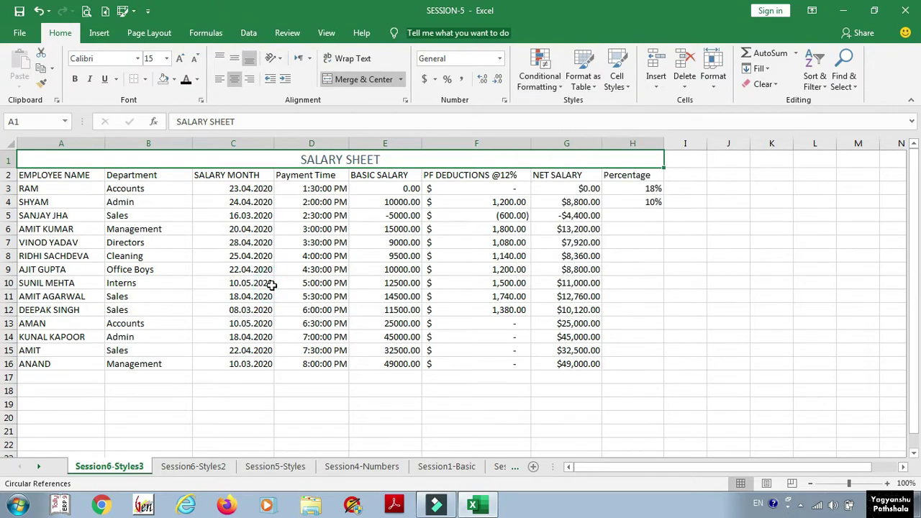
Highlight basic salaries in E3:E16 greater than 15000 using Yellow Fill with Dark Yellow Text.
{"action": "left_click_drag", "start_coordinate": [385, 189], "coordinate": [389, 361]}
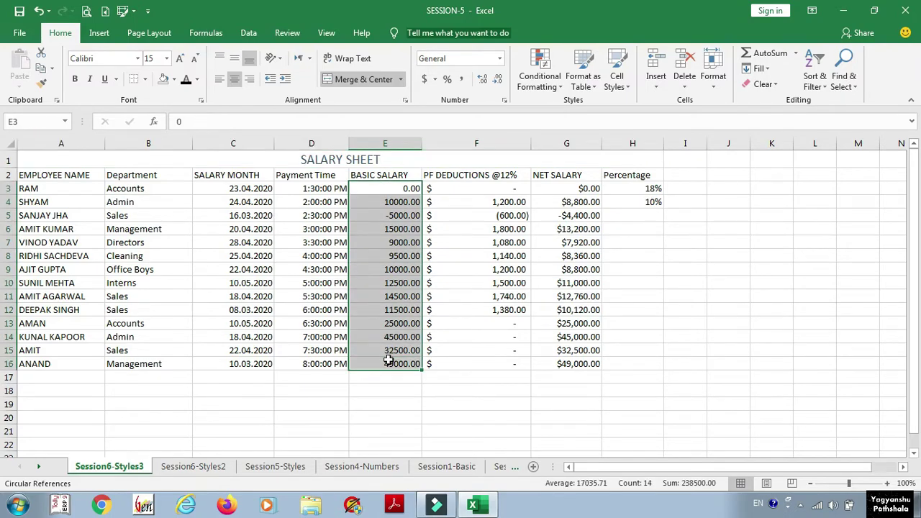
{"action": "left_click", "coordinate": [543, 85]}
{"action": "mouse_move", "coordinate": [565, 117]}
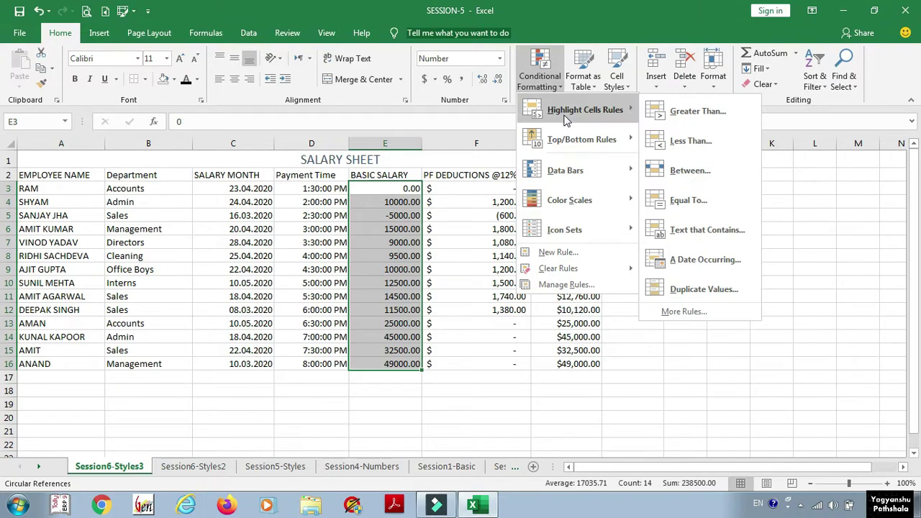
{"action": "left_click", "coordinate": [697, 112]}
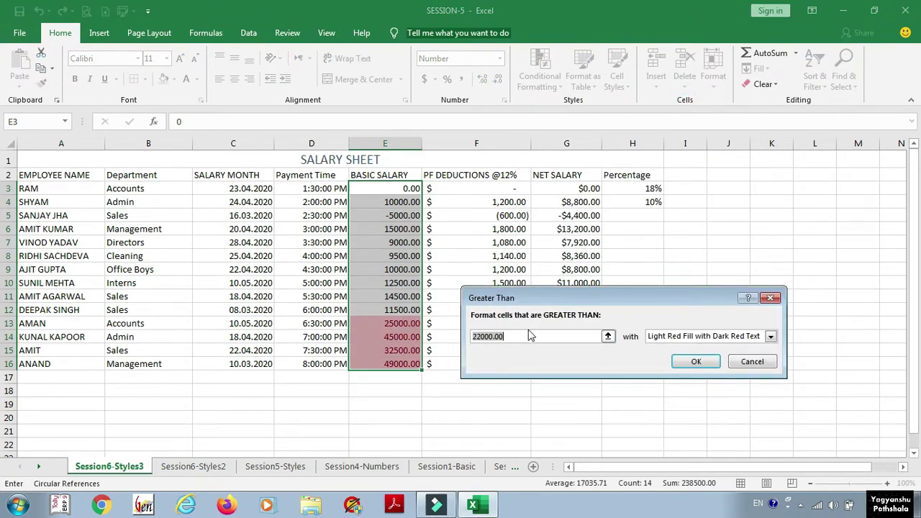
{"action": "type", "text": "15000"}
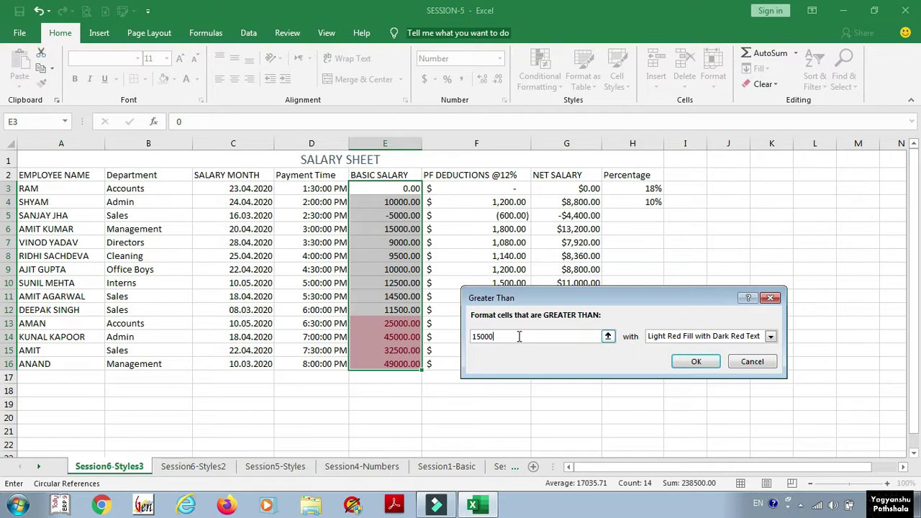
{"action": "left_click", "coordinate": [684, 337]}
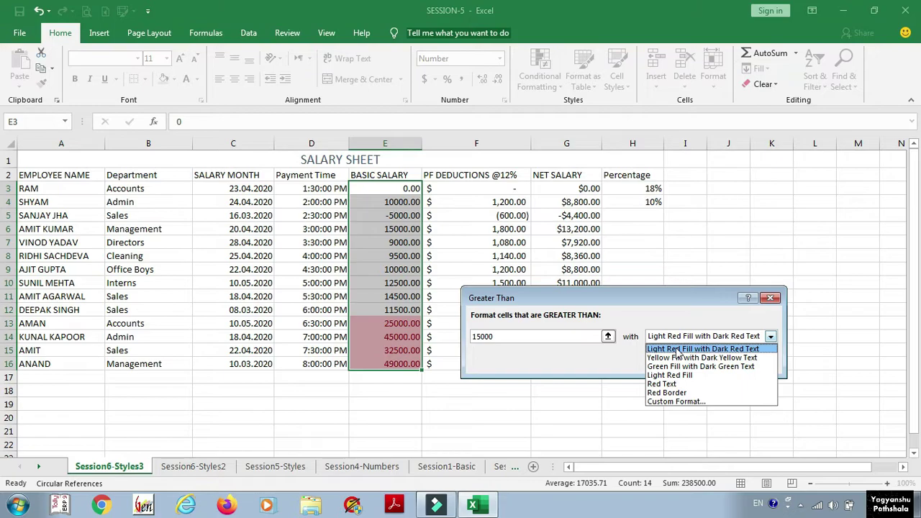
{"action": "left_click", "coordinate": [675, 402]}
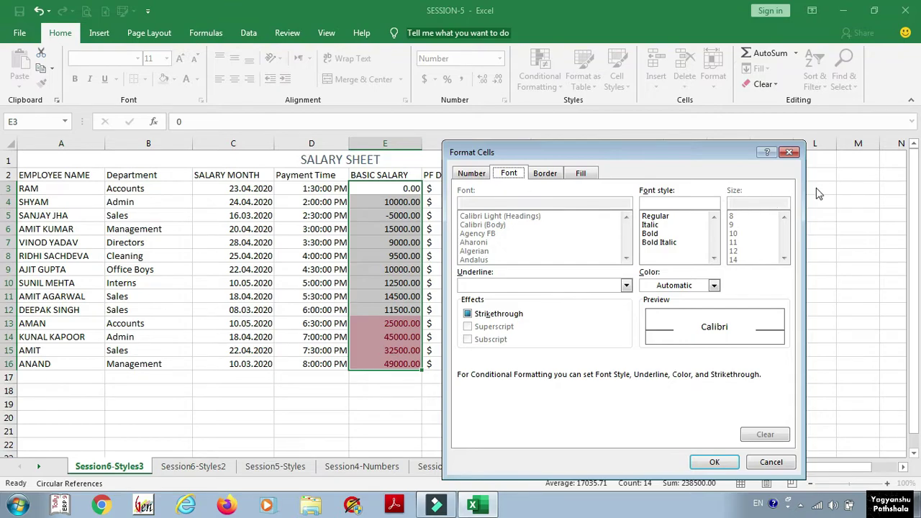
{"action": "left_click", "coordinate": [790, 153]}
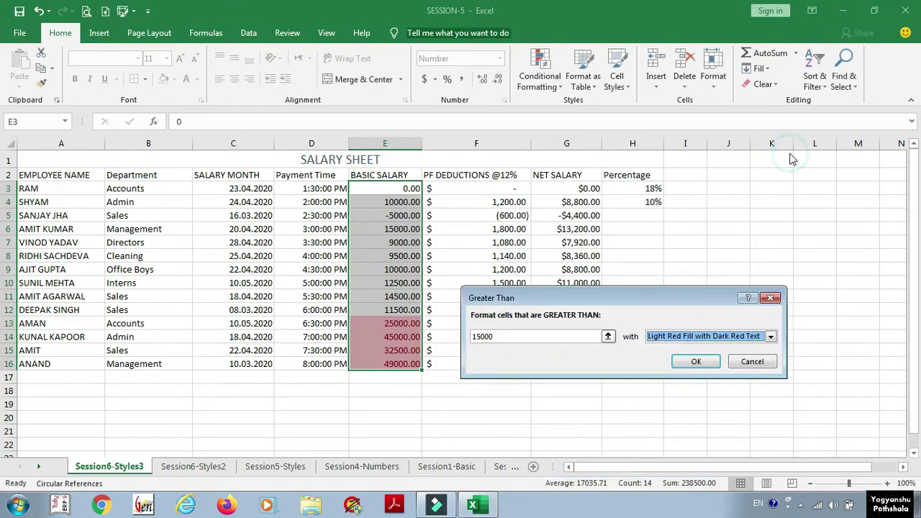
{"action": "left_click", "coordinate": [723, 337]}
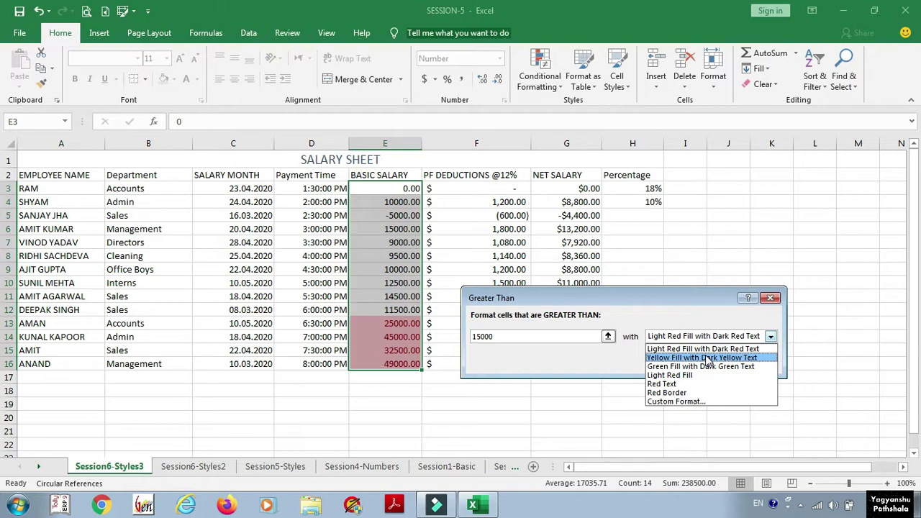
{"action": "left_click", "coordinate": [700, 359]}
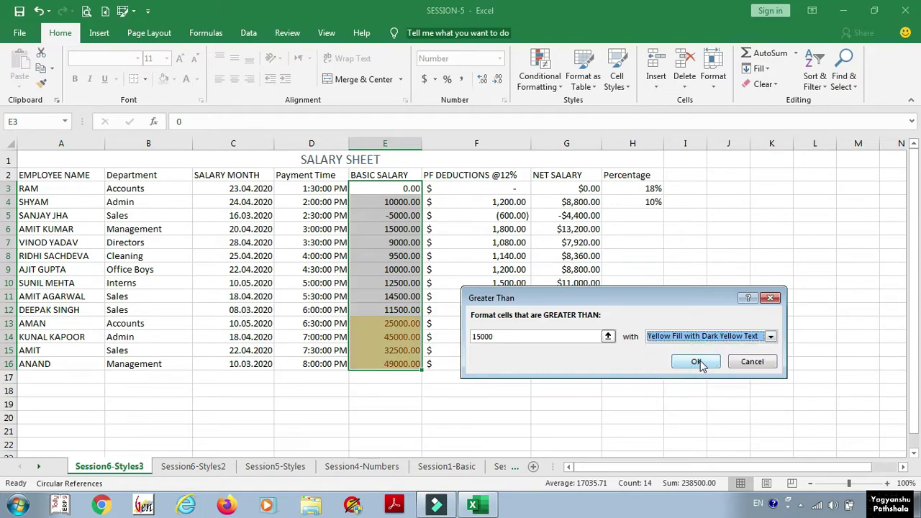
{"action": "left_click", "coordinate": [696, 362]}
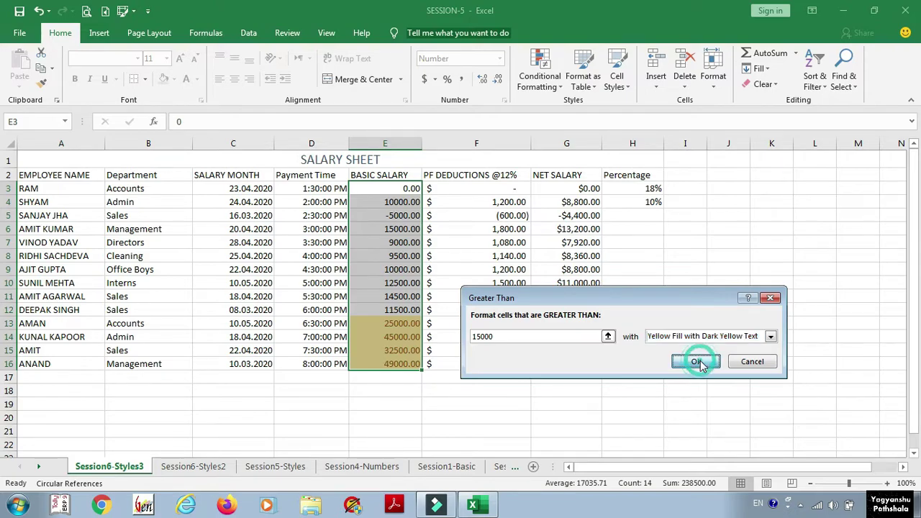
Clear the conditional formatting rules from the entire Session6-Styles3 sheet.
{"action": "left_click", "coordinate": [556, 86]}
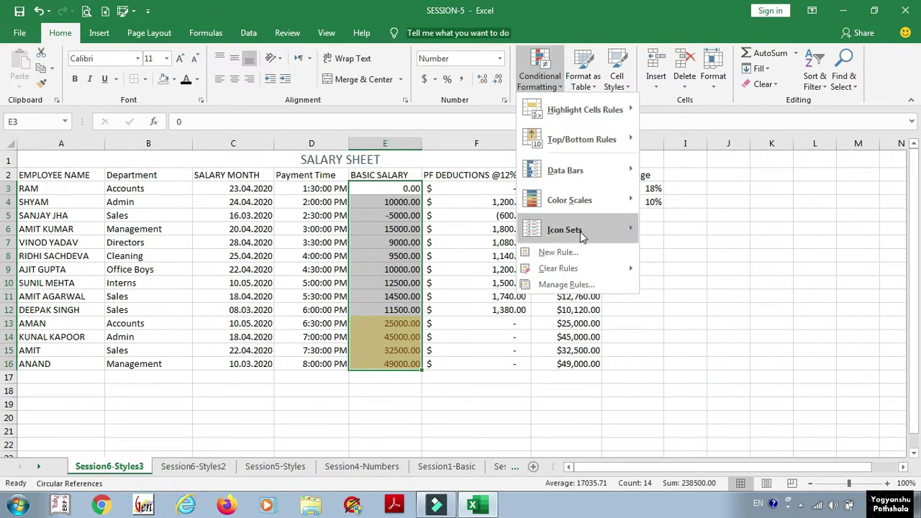
{"action": "mouse_move", "coordinate": [588, 275]}
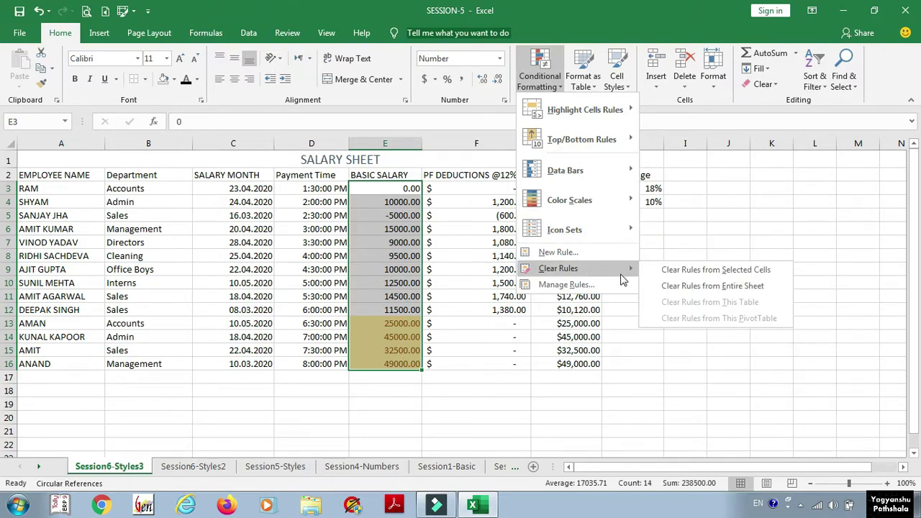
{"action": "left_click", "coordinate": [663, 287]}
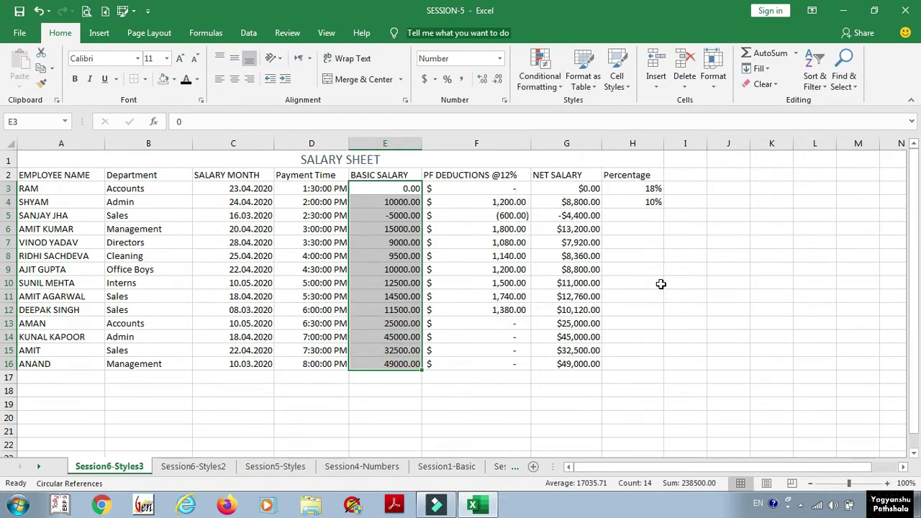
Try a Less Than highlight rule with 25000 and Light Red Fill with Dark Red Text on the basic salaries in E3:E16.
{"action": "left_click", "coordinate": [540, 72]}
{"action": "mouse_move", "coordinate": [565, 109]}
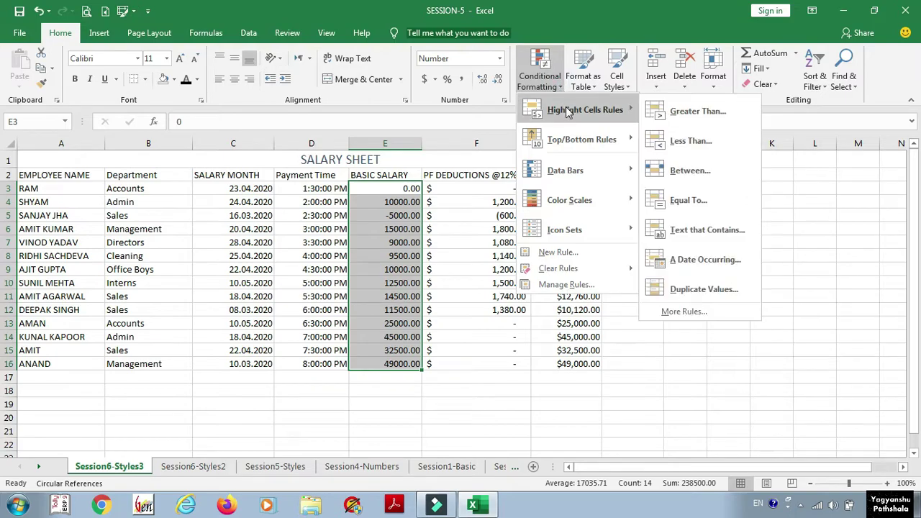
{"action": "left_click", "coordinate": [672, 144]}
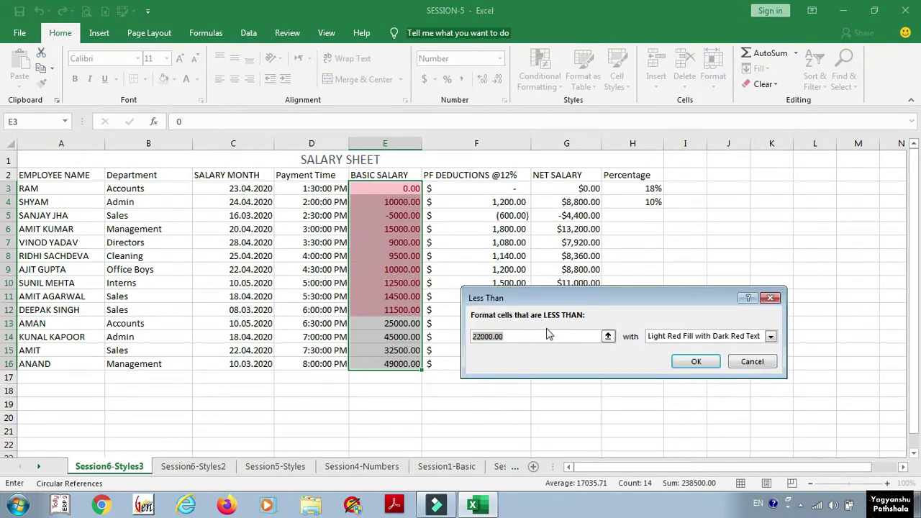
{"action": "type", "text": "25000"}
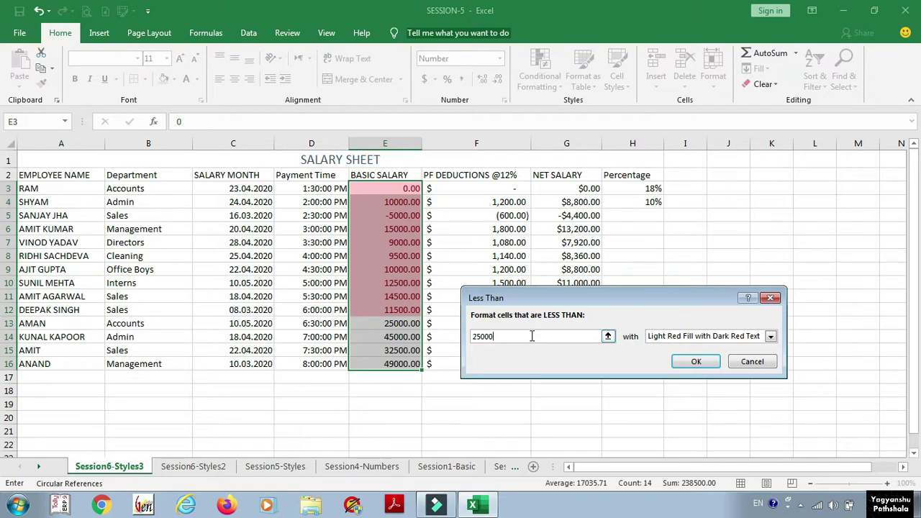
{"action": "key", "text": "Escape"}
Try a Between highlight rule from 15000 to 35000 with Light Red Fill with Dark Red Text on the basic salaries in E3:E16.
{"action": "left_click", "coordinate": [539, 81]}
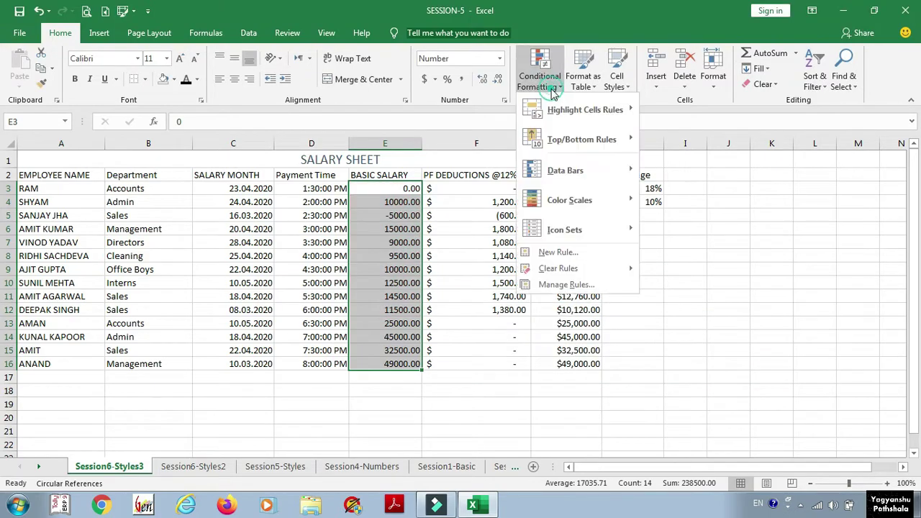
{"action": "mouse_move", "coordinate": [568, 109]}
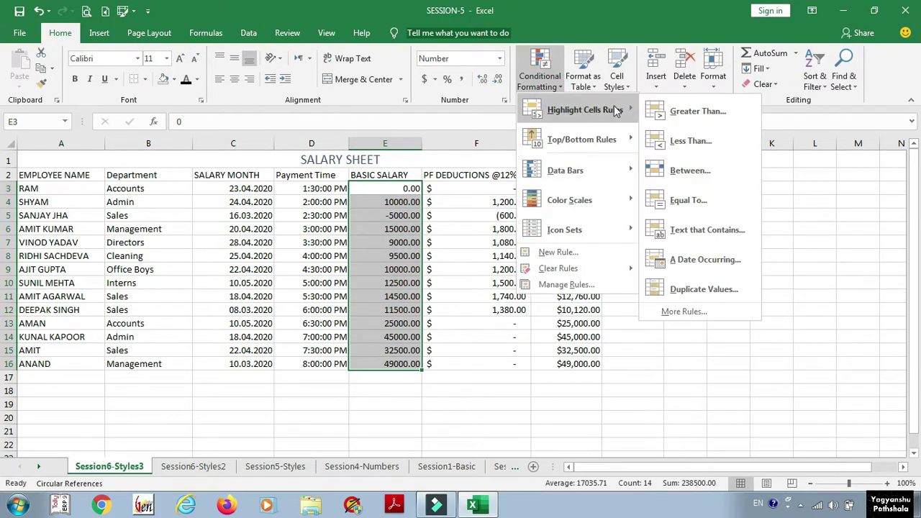
{"action": "left_click", "coordinate": [672, 175]}
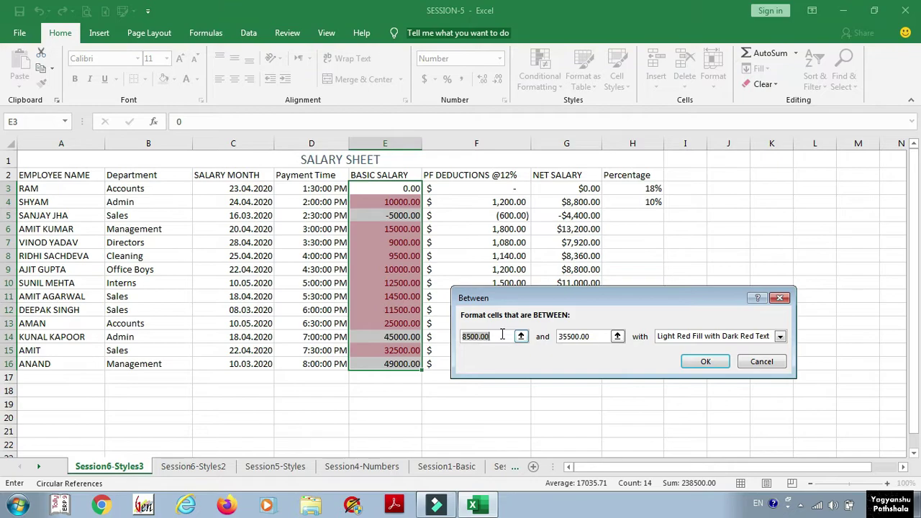
{"action": "type", "text": "1500"}
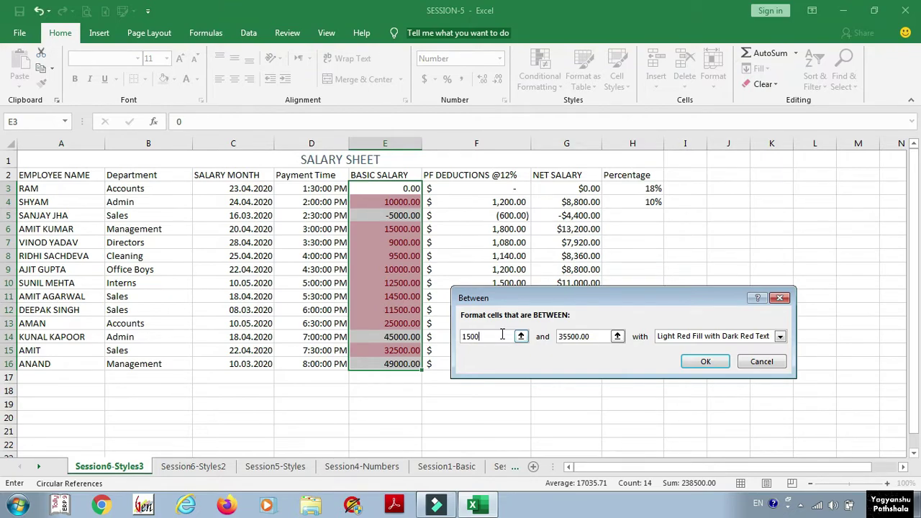
{"action": "type", "text": "0"}
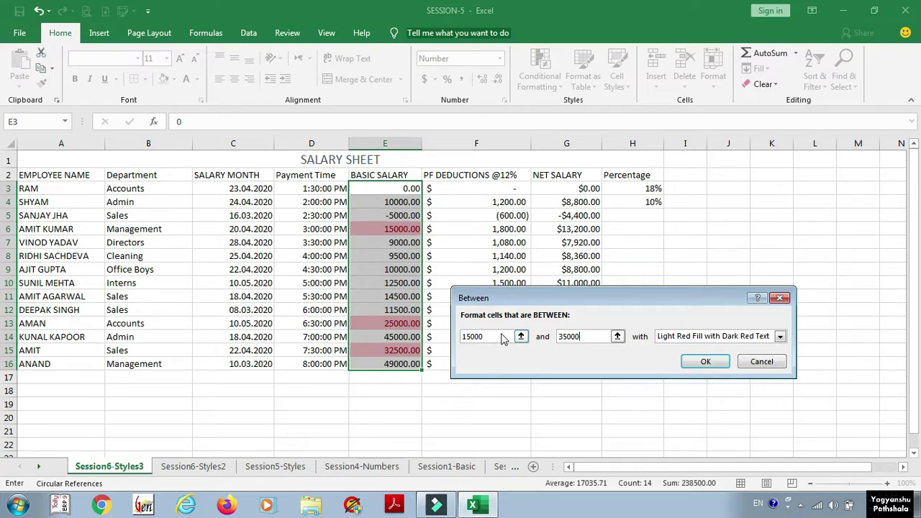
{"action": "key", "text": "Escape"}
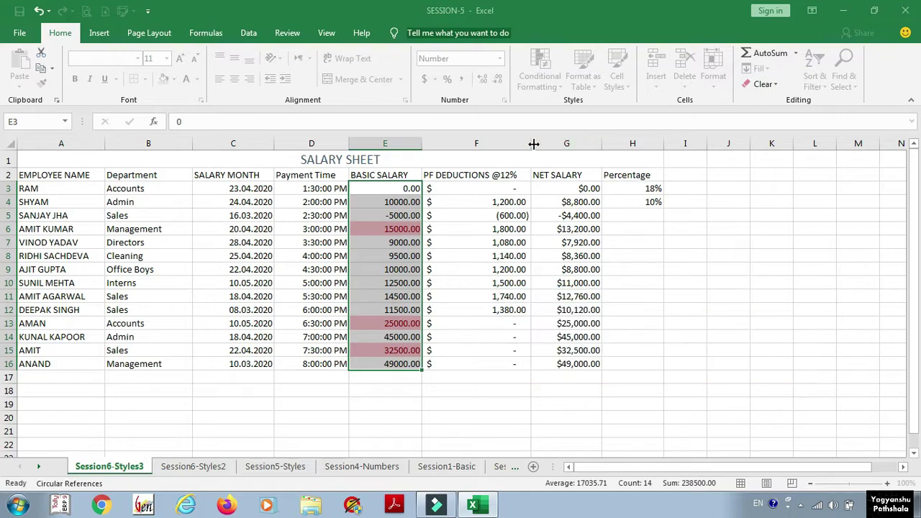
Highlight basic salaries in E3:E16 equal to 25000 with Light Red Fill with Dark Red Text, and undo the rule.
{"action": "left_click", "coordinate": [549, 90]}
{"action": "mouse_move", "coordinate": [557, 117]}
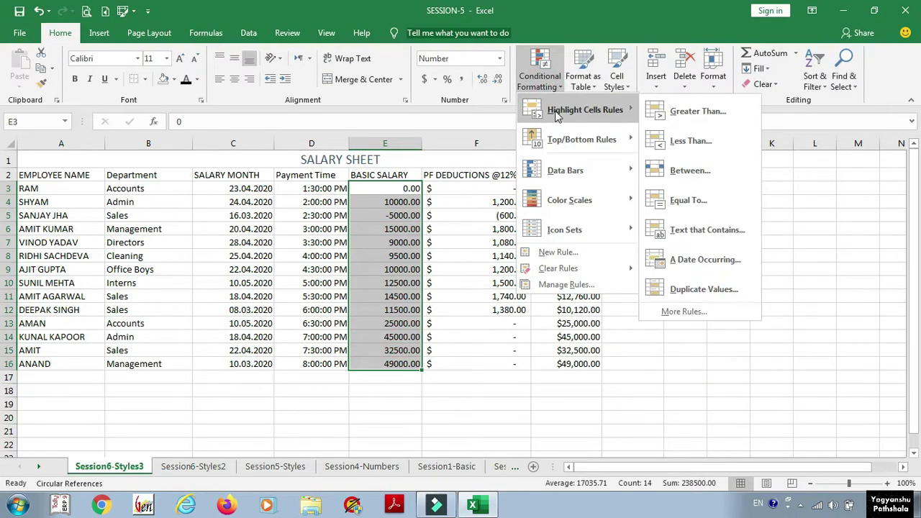
{"action": "left_click", "coordinate": [674, 203]}
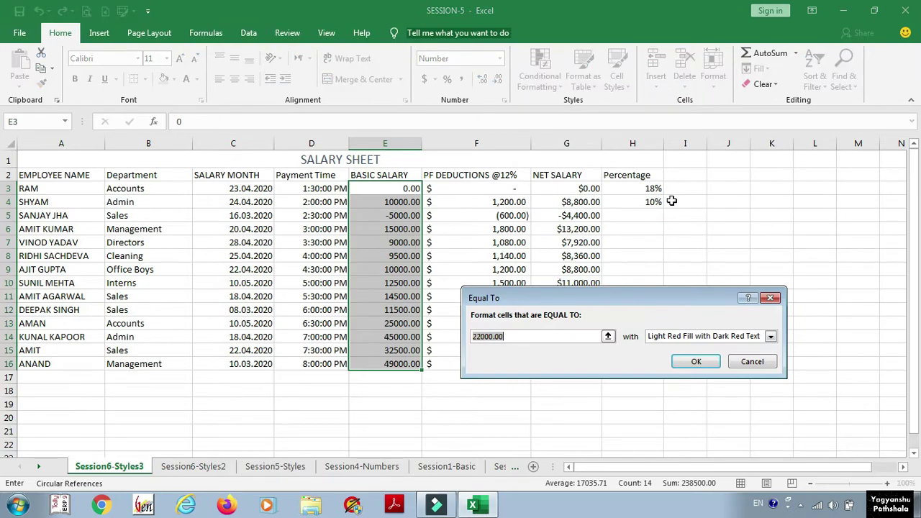
{"action": "type", "text": "25"}
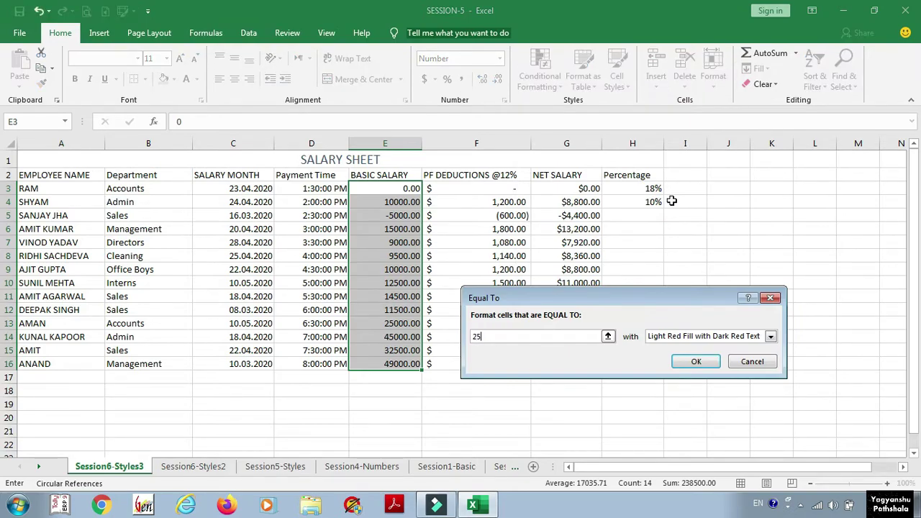
{"action": "type", "text": "000"}
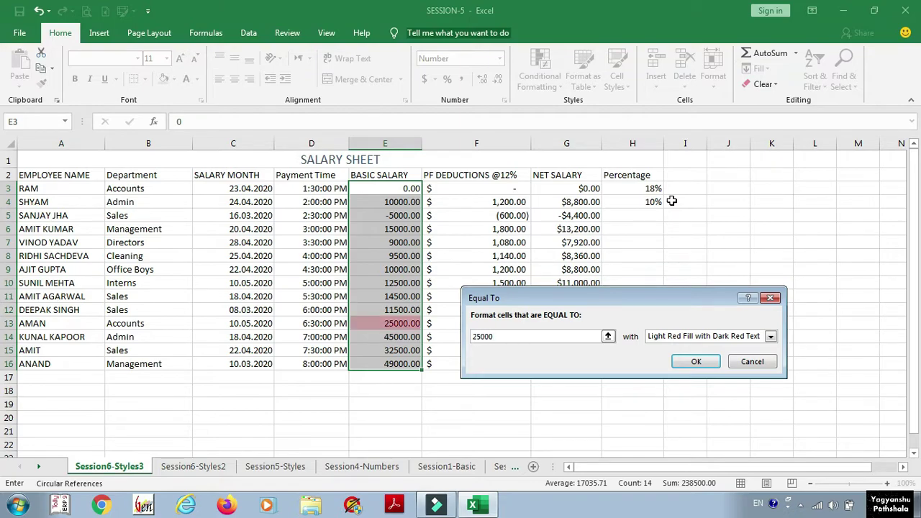
{"action": "left_click", "coordinate": [684, 362]}
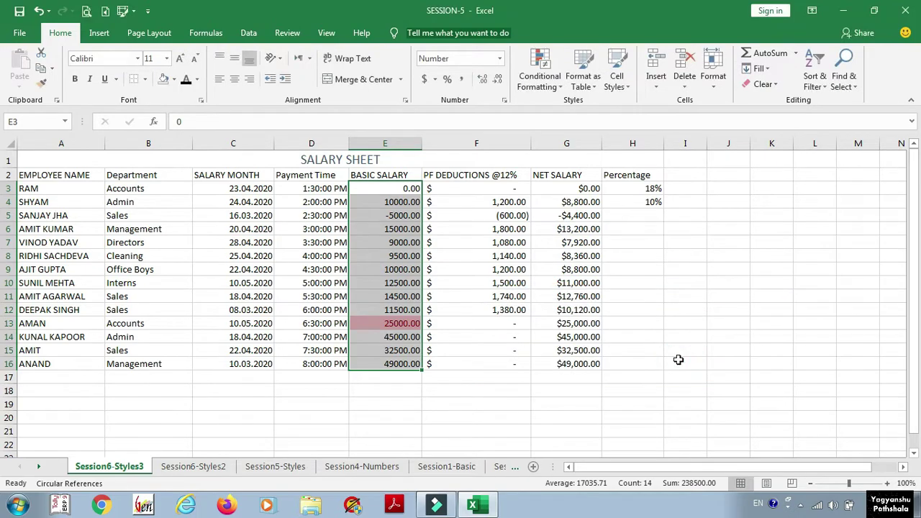
{"action": "left_click", "coordinate": [413, 324]}
Select the departments in B3:B16 and start a Text That Contains highlight rule for them.
{"action": "left_click", "coordinate": [540, 76]}
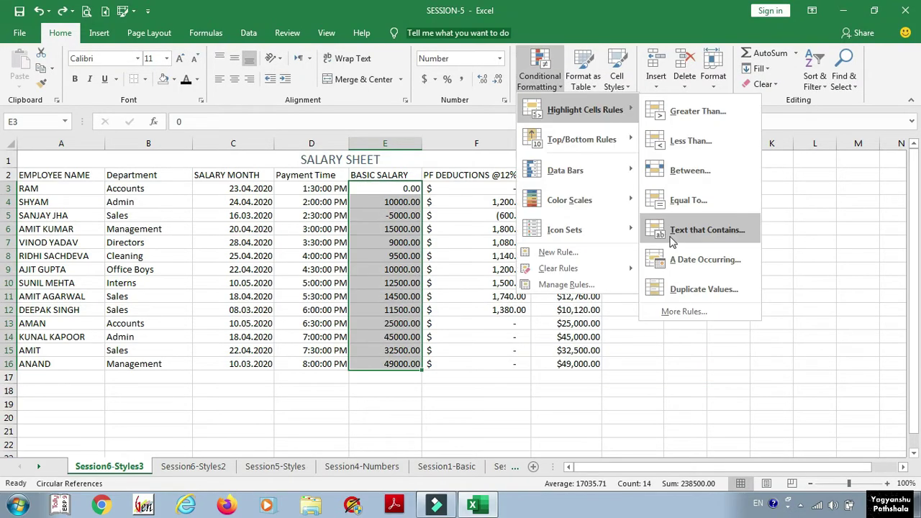
{"action": "left_click", "coordinate": [121, 208]}
{"action": "left_click_drag", "start_coordinate": [127, 191], "coordinate": [134, 364]}
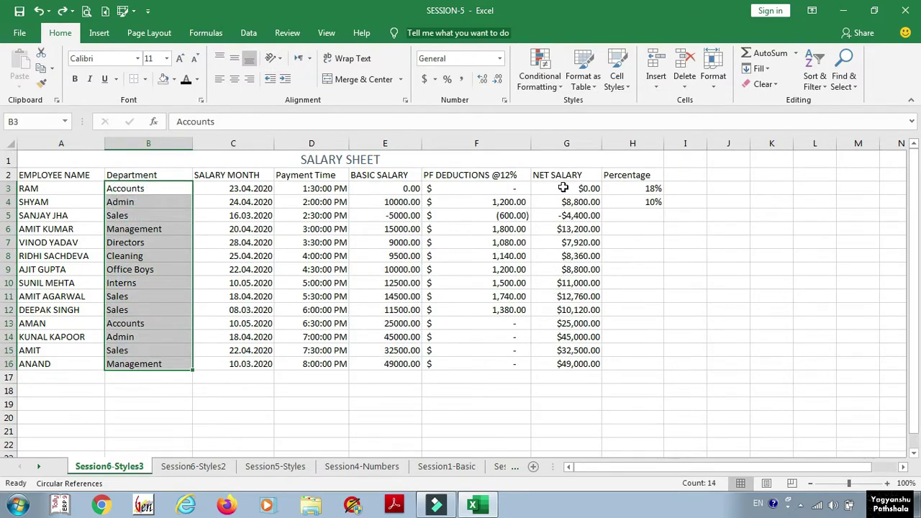
{"action": "left_click", "coordinate": [539, 68]}
{"action": "mouse_move", "coordinate": [586, 109]}
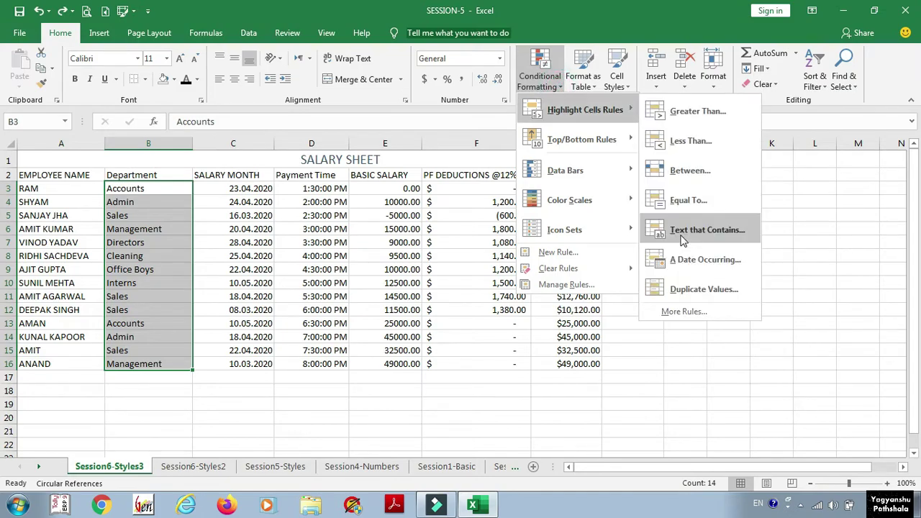
{"action": "left_click", "coordinate": [682, 231]}
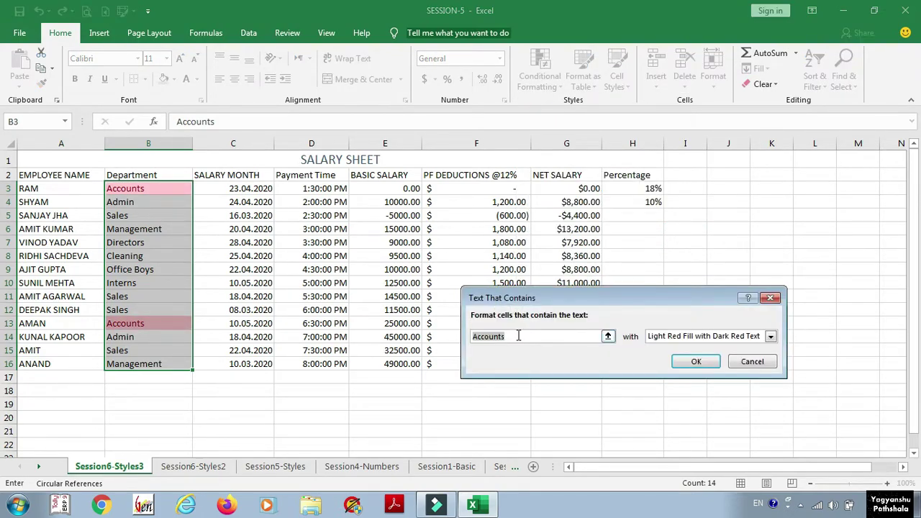
Try referencing cell B3 as the text to match in the highlight rule.
{"action": "left_click", "coordinate": [608, 336]}
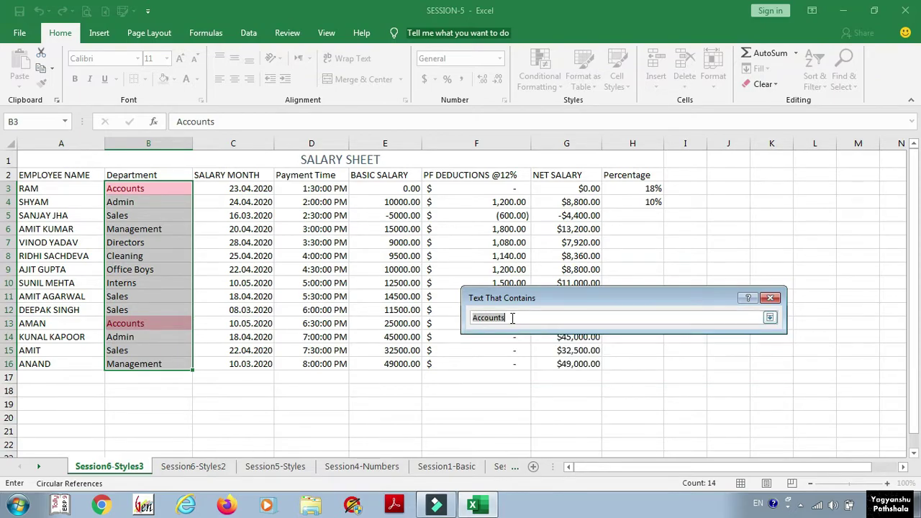
{"action": "left_click", "coordinate": [148, 188]}
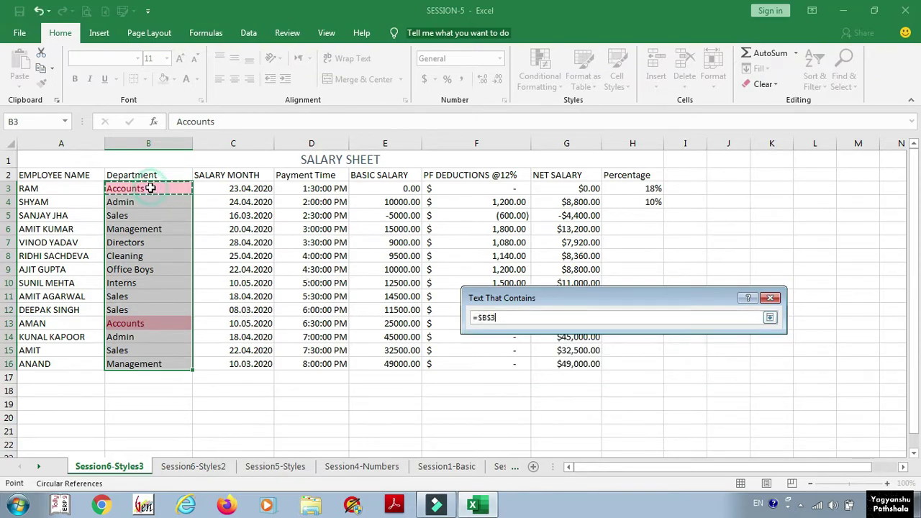
{"action": "left_click", "coordinate": [769, 317]}
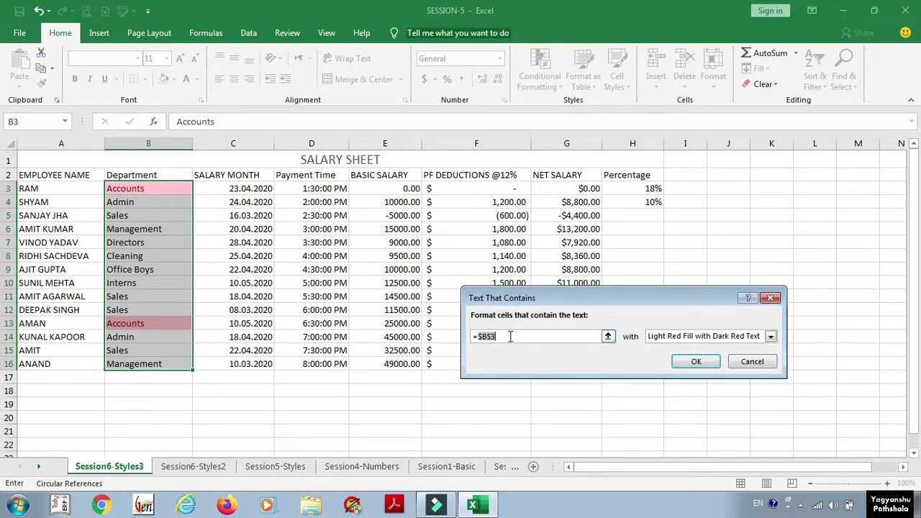
Set the rule's match text to Sales and apply it with Light Red Fill with Dark Red Text.
{"action": "left_click", "coordinate": [510, 336]}
{"action": "key", "text": "BackSpace"}
{"action": "key", "text": "BackSpace"}
{"action": "key", "text": "BackSpace"}
{"action": "key", "text": "BackSpace"}
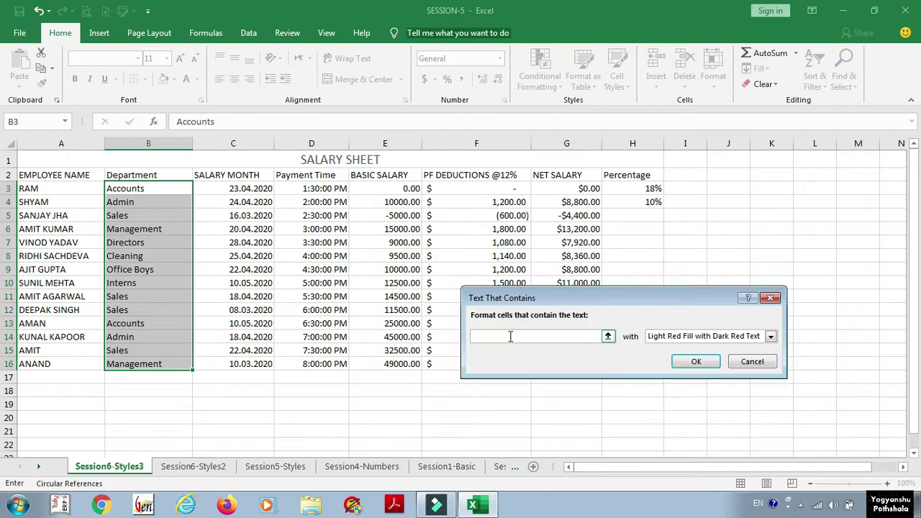
{"action": "type", "text": "Sales"}
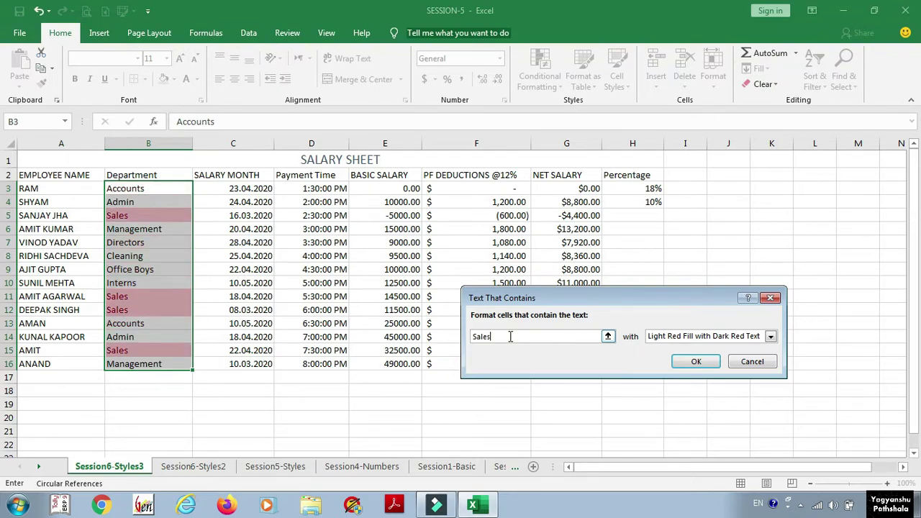
{"action": "left_click", "coordinate": [695, 361]}
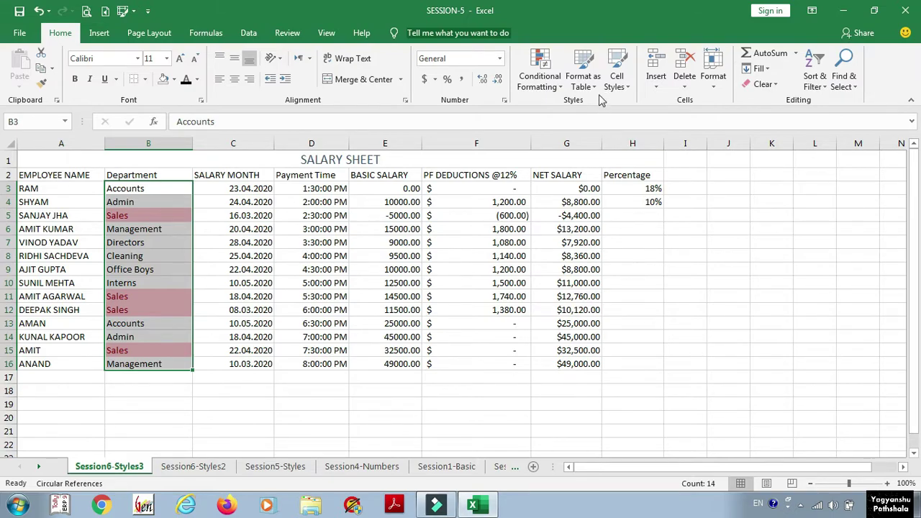
Select the salary month dates in C3:C16 and start an A Date Occurring highlight rule for them.
{"action": "left_click", "coordinate": [564, 85]}
{"action": "mouse_move", "coordinate": [583, 115]}
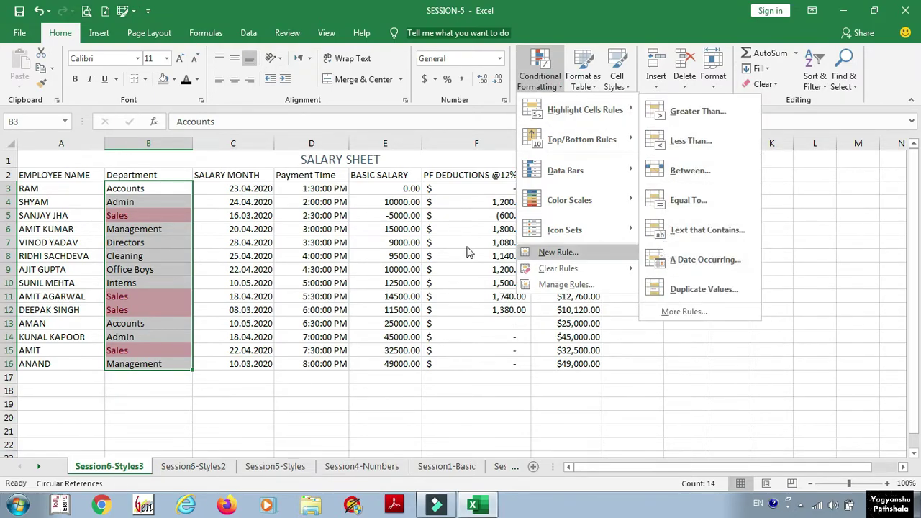
{"action": "key", "text": "Escape"}
{"action": "left_click_drag", "start_coordinate": [259, 186], "coordinate": [251, 363]}
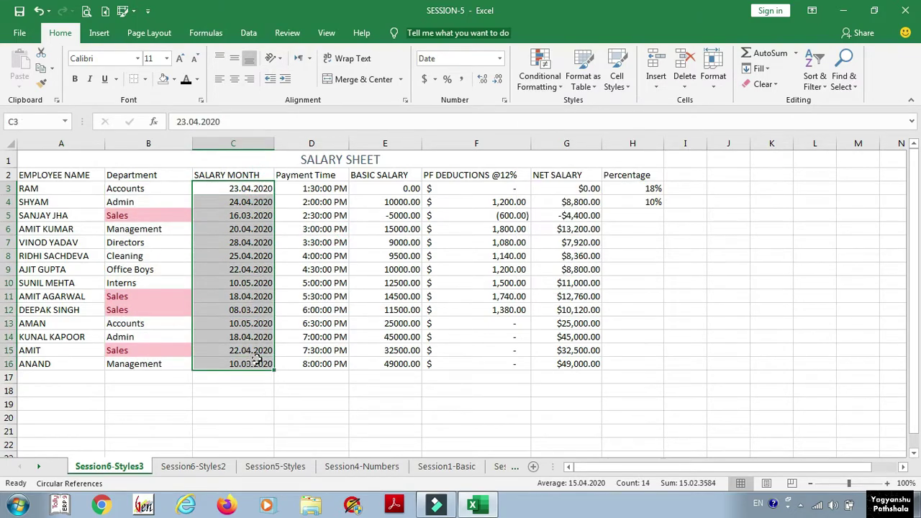
{"action": "left_click", "coordinate": [539, 72]}
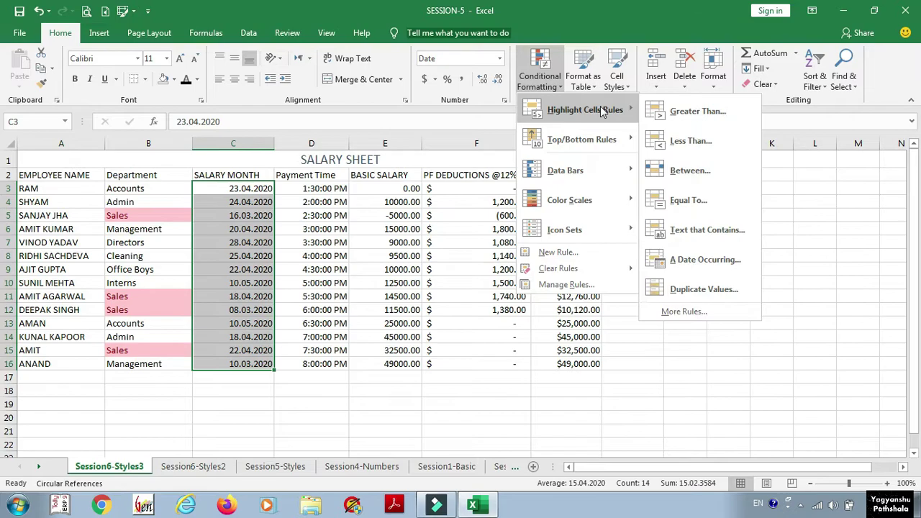
{"action": "left_click", "coordinate": [686, 266]}
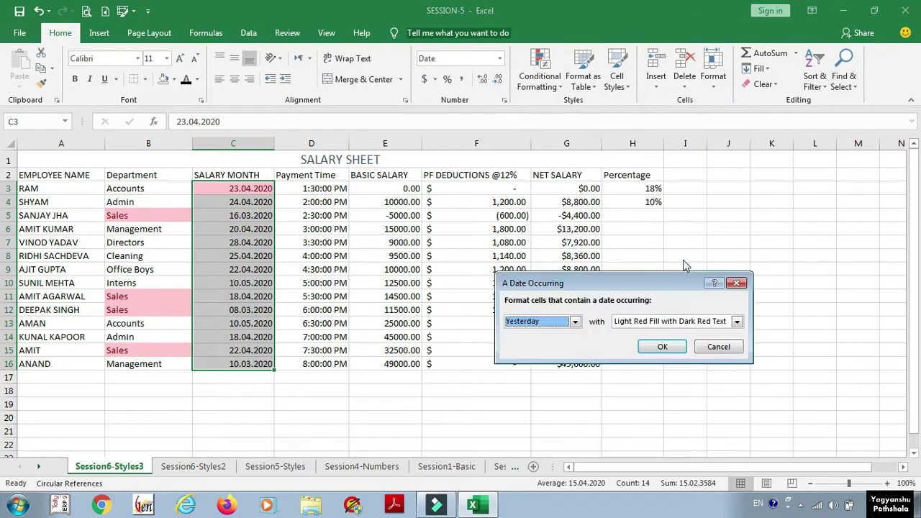
Preview the date highlight rule with the periods Today, Tomorrow and In the last 7 days.
{"action": "left_click", "coordinate": [575, 321]}
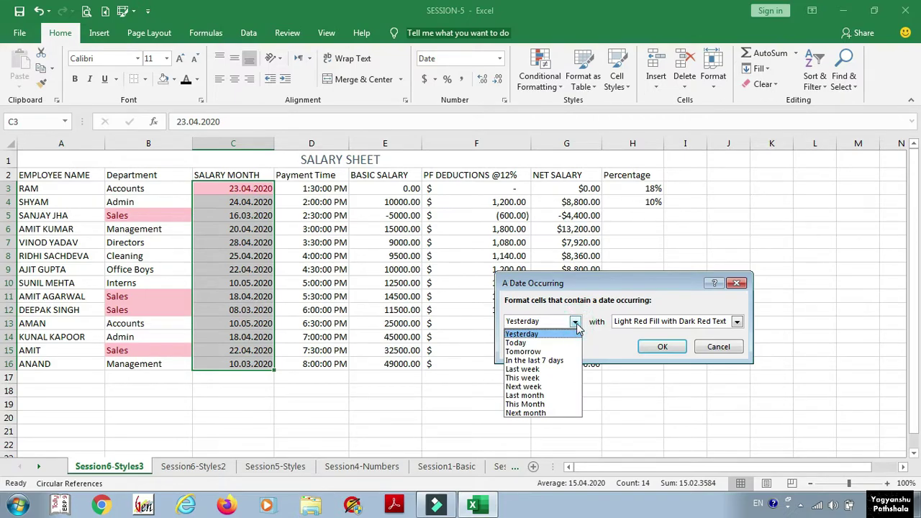
{"action": "left_click", "coordinate": [528, 343]}
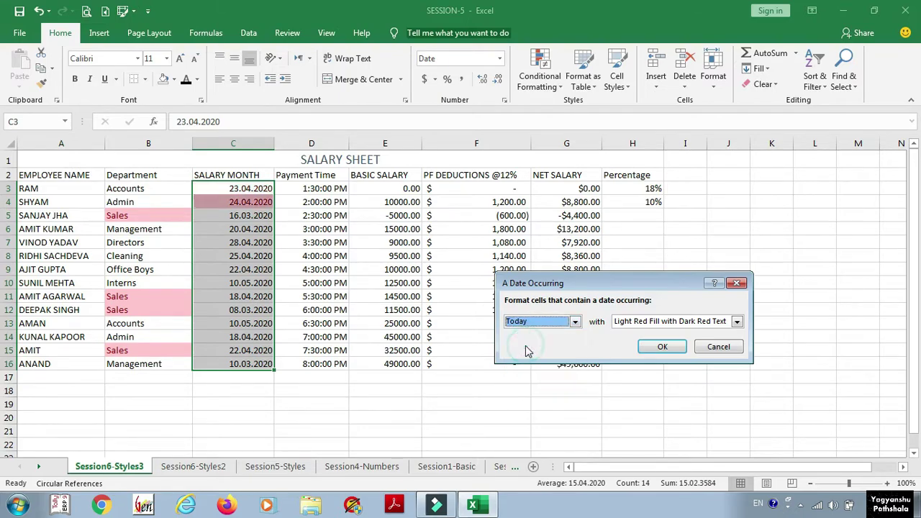
{"action": "left_click", "coordinate": [539, 324]}
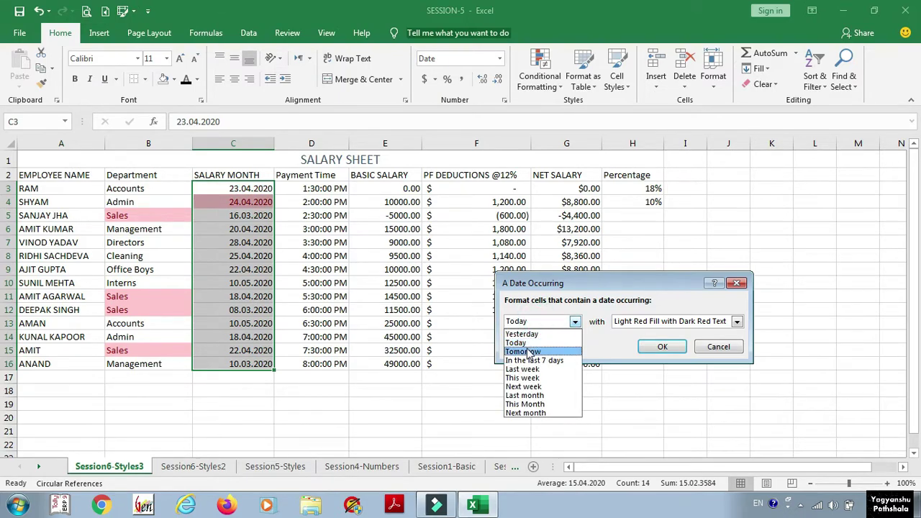
{"action": "left_click", "coordinate": [530, 352]}
{"action": "left_click", "coordinate": [536, 321]}
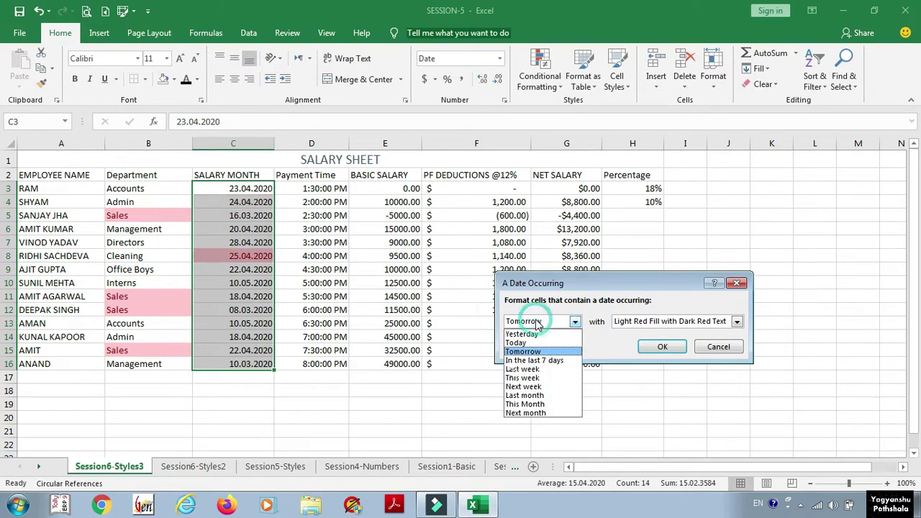
{"action": "left_click", "coordinate": [531, 359]}
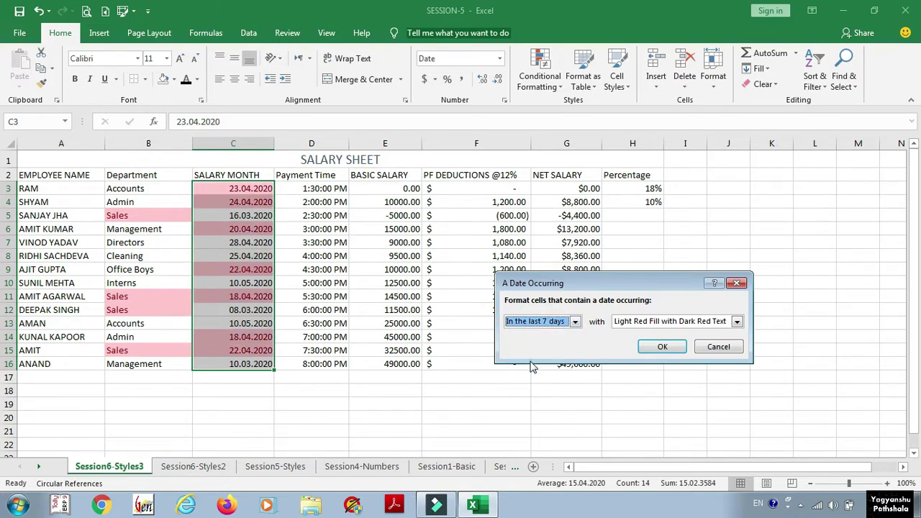
Preview the date rule with Last week and This week, checking the week against the system calendar.
{"action": "left_click", "coordinate": [543, 324]}
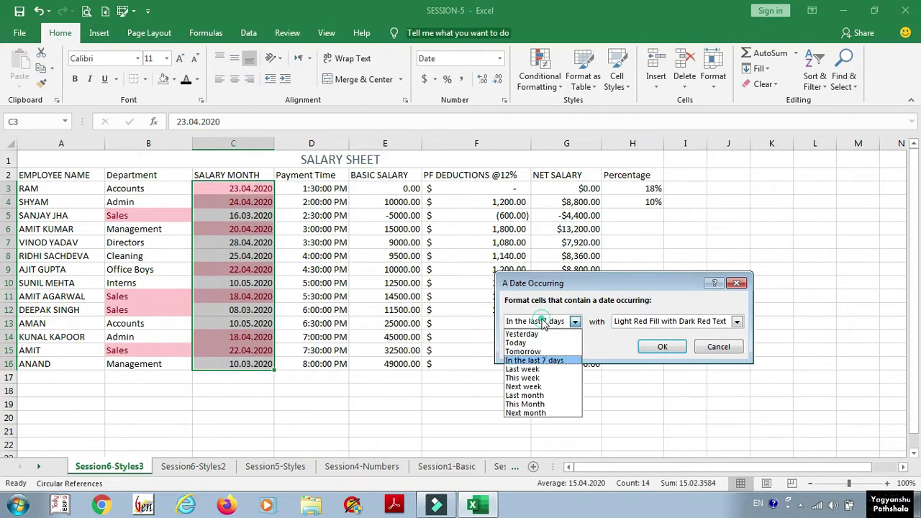
{"action": "left_click", "coordinate": [529, 372]}
{"action": "left_click", "coordinate": [539, 325]}
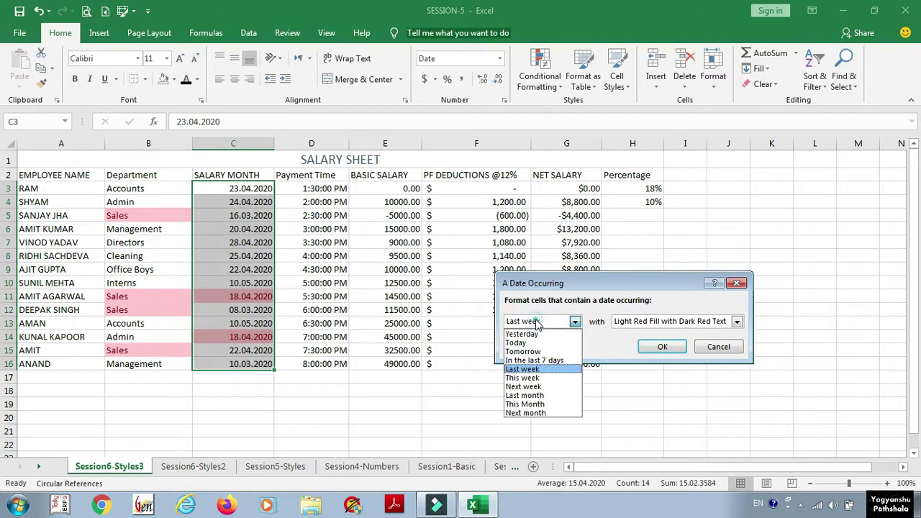
{"action": "left_click", "coordinate": [524, 379]}
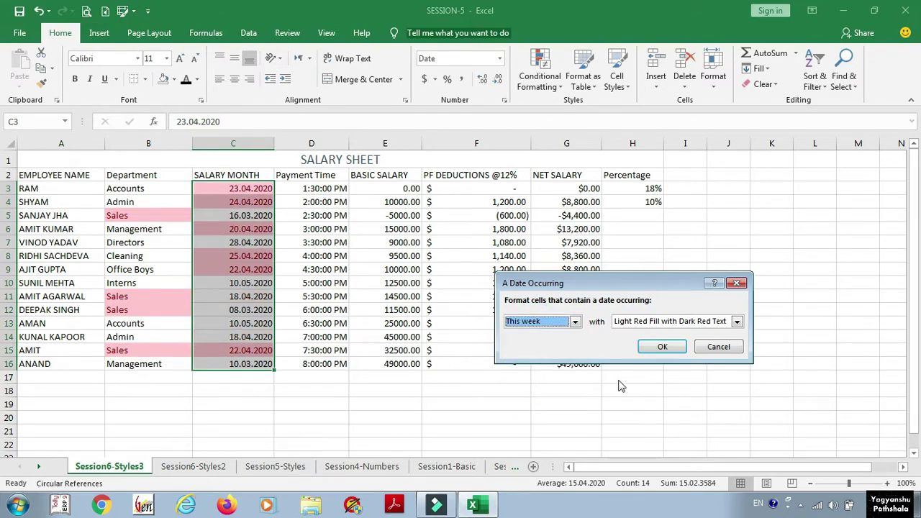
{"action": "left_click", "coordinate": [890, 504]}
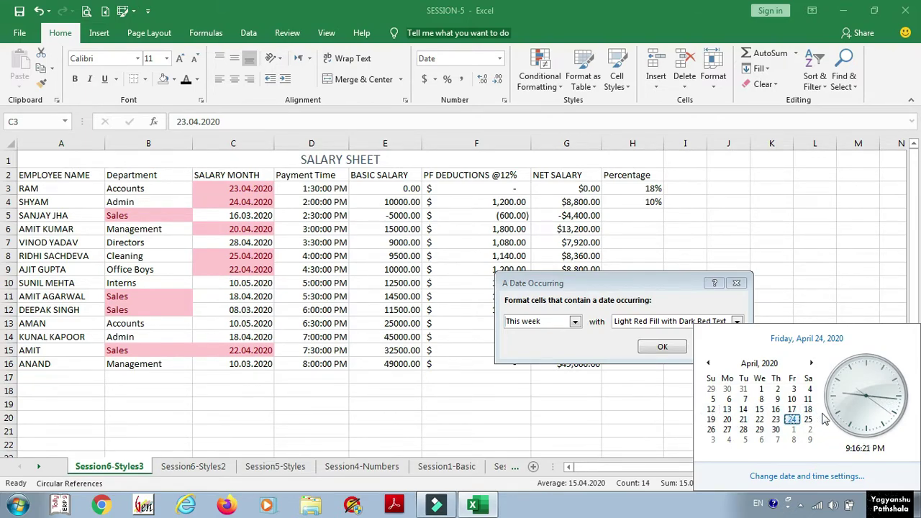
{"action": "key", "text": "Escape"}
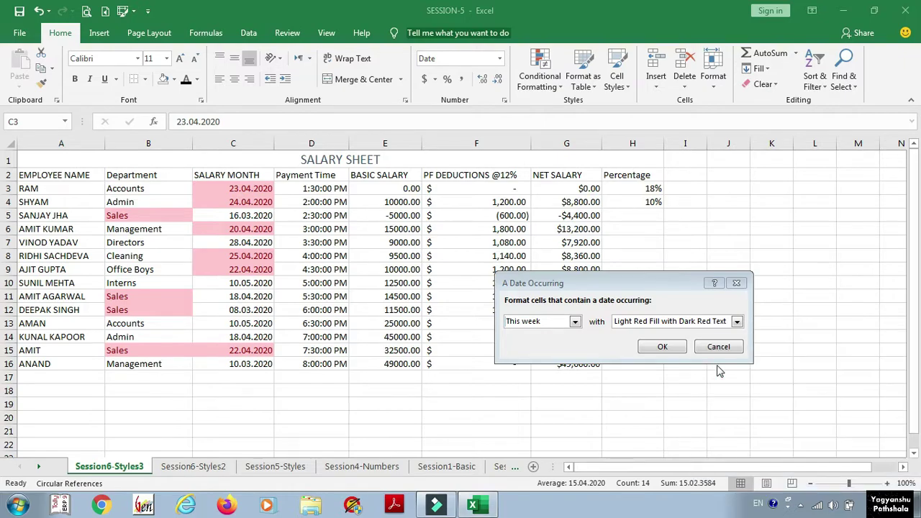
Switch the date rule to Next week and compare the highlighted date with the system calendar.
{"action": "left_click", "coordinate": [575, 321]}
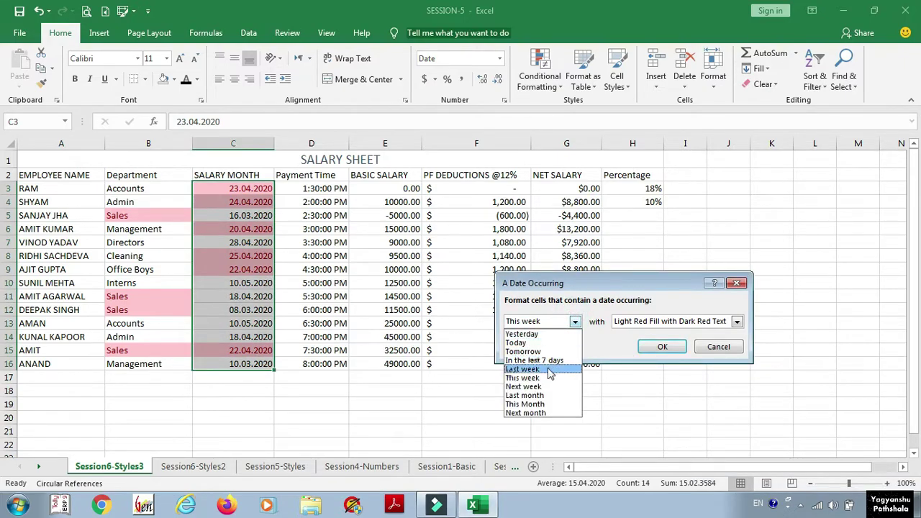
{"action": "left_click", "coordinate": [535, 387]}
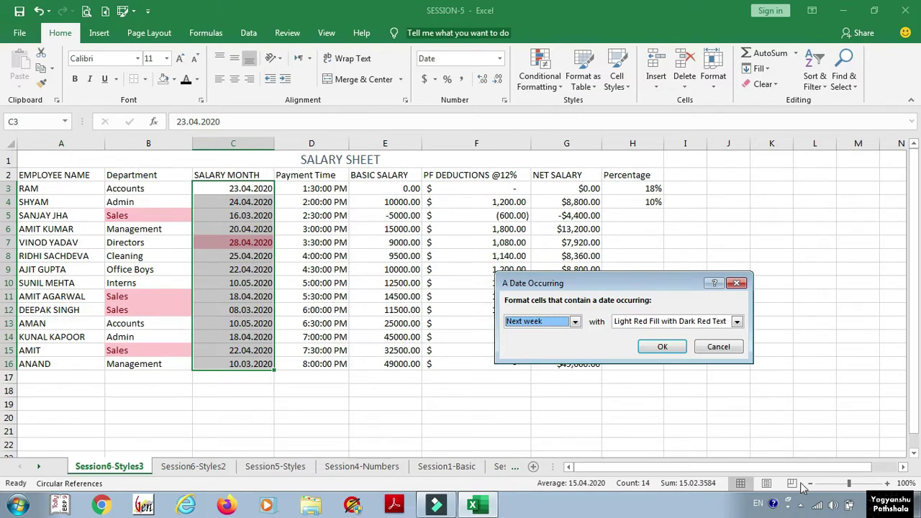
{"action": "left_click", "coordinate": [890, 506]}
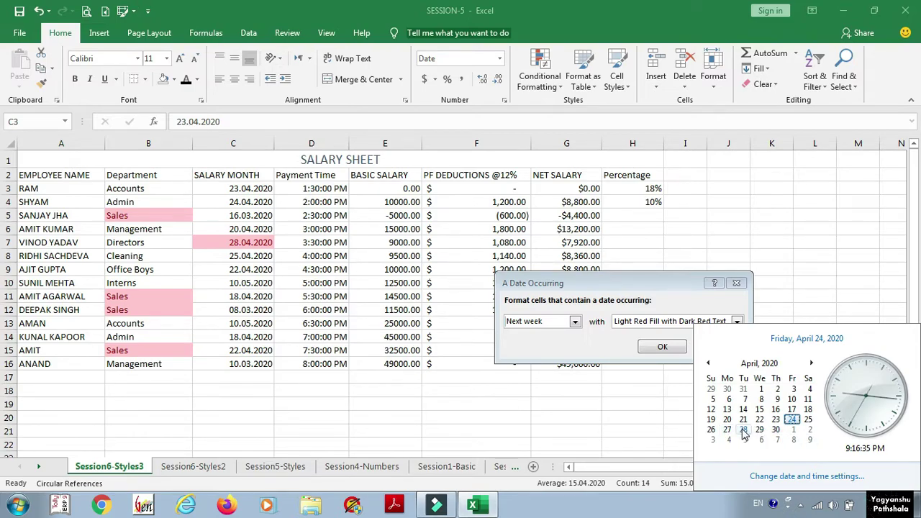
{"action": "key", "text": "Escape"}
Preview the date highlight rule with the periods Last month and This Month.
{"action": "left_click", "coordinate": [575, 321]}
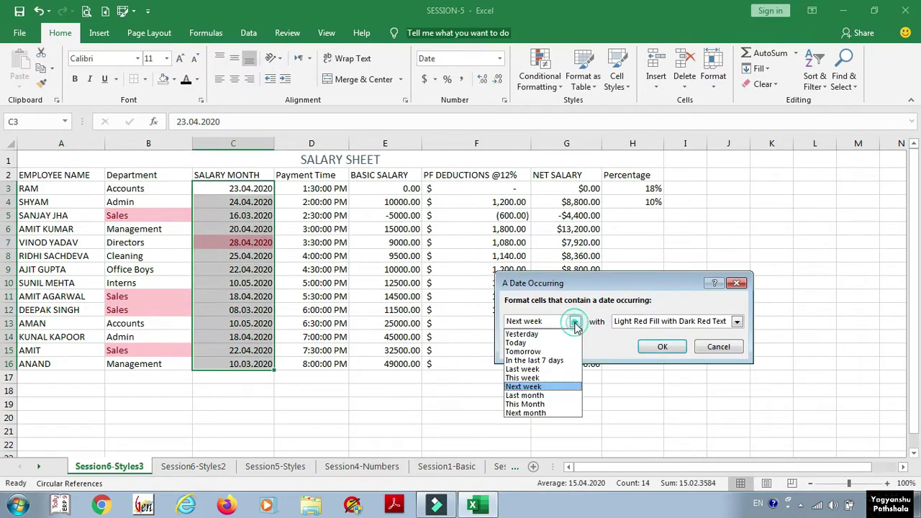
{"action": "left_click", "coordinate": [541, 395]}
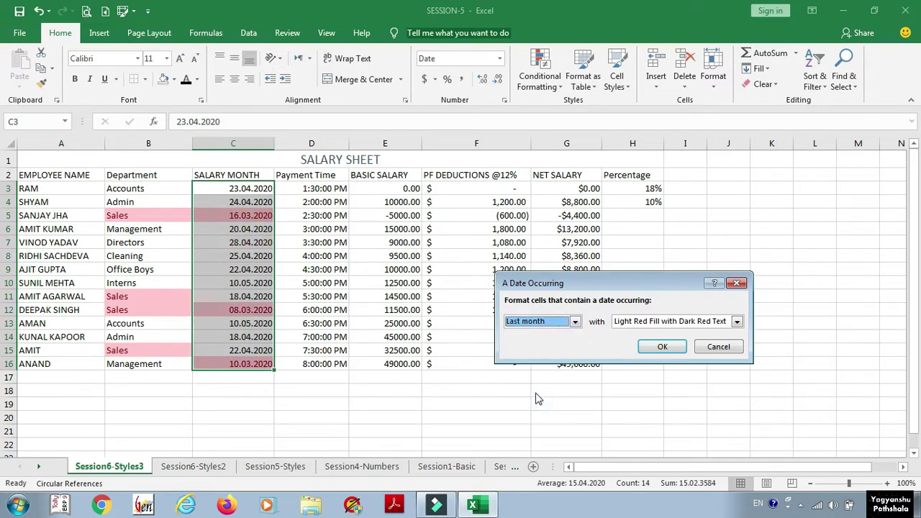
{"action": "left_click", "coordinate": [547, 323]}
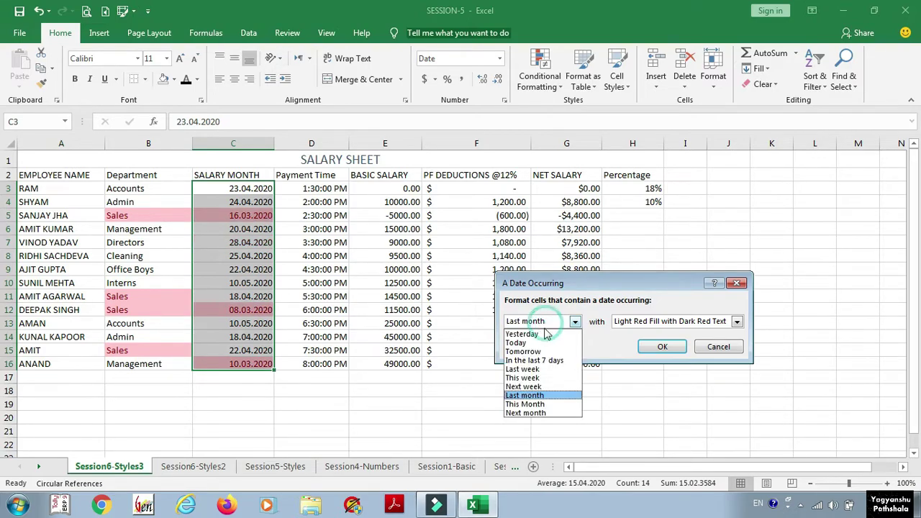
{"action": "left_click", "coordinate": [529, 406]}
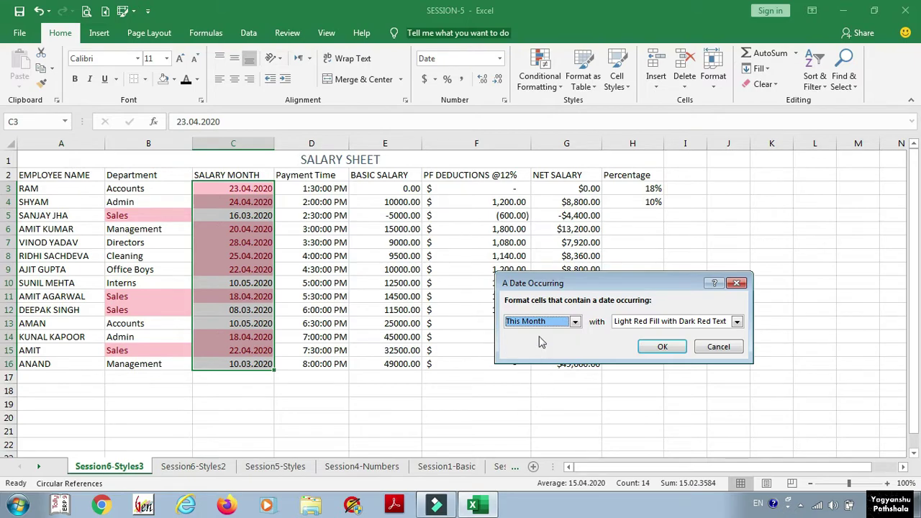
Set the date rule to Next month with Light Red Fill and apply it to the salary month dates.
{"action": "left_click", "coordinate": [544, 322]}
{"action": "left_click", "coordinate": [531, 414]}
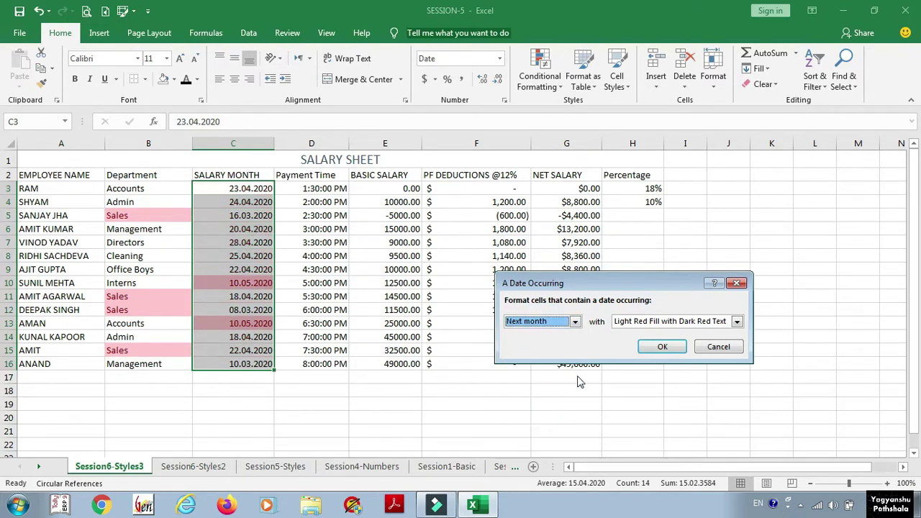
{"action": "left_click", "coordinate": [634, 324]}
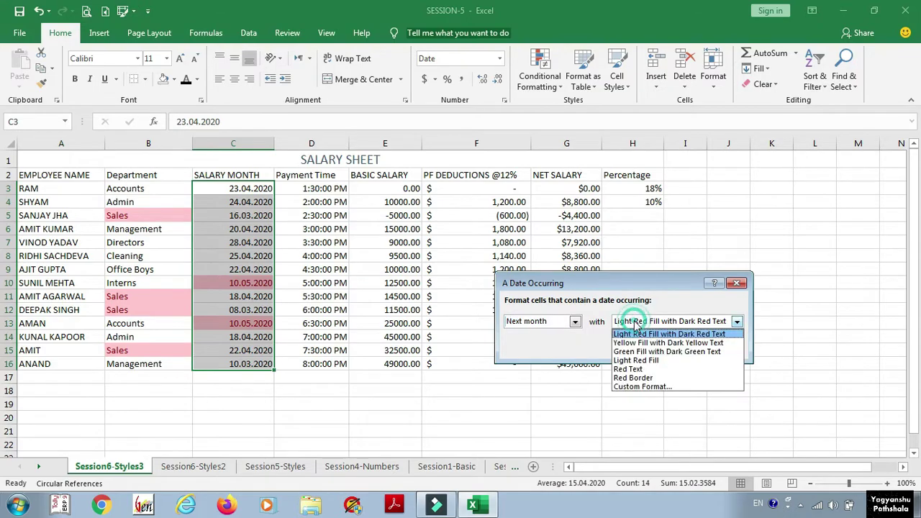
{"action": "left_click", "coordinate": [636, 360]}
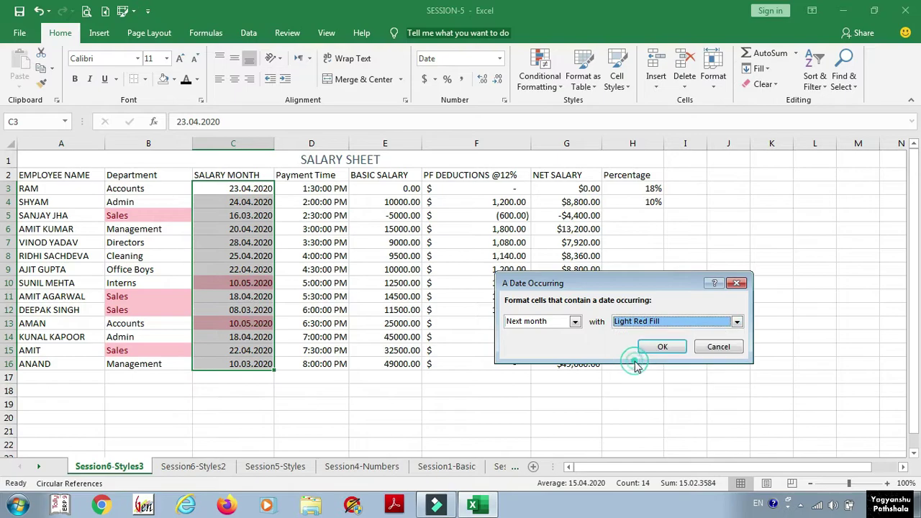
{"action": "left_click", "coordinate": [654, 348]}
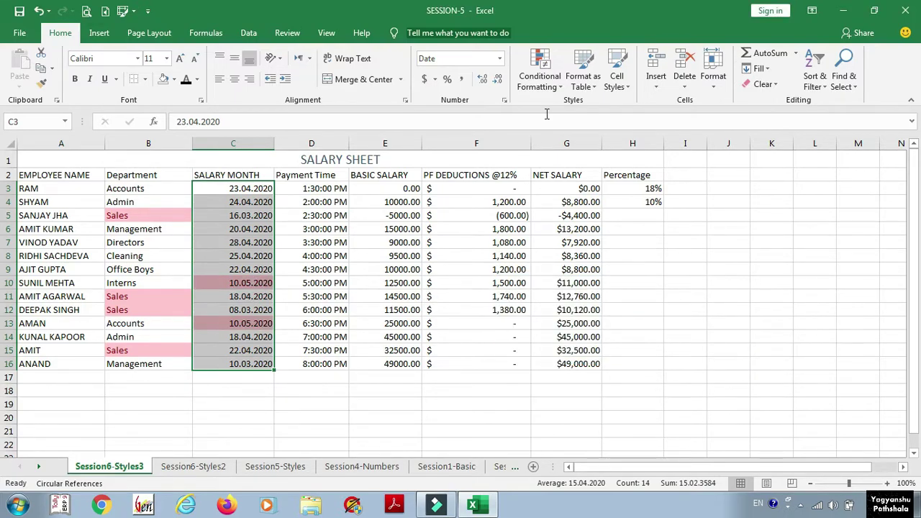
Try a Duplicate Values highlight rule on the salary month dates, switch it to Unique with Light Red Fill with Dark Red Text, and cancel it.
{"action": "left_click", "coordinate": [539, 76]}
{"action": "mouse_move", "coordinate": [585, 110]}
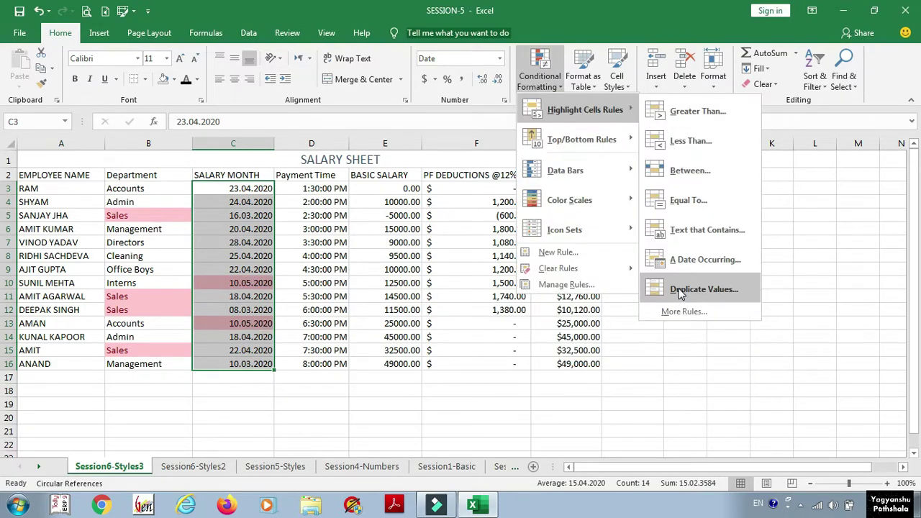
{"action": "left_click", "coordinate": [680, 291]}
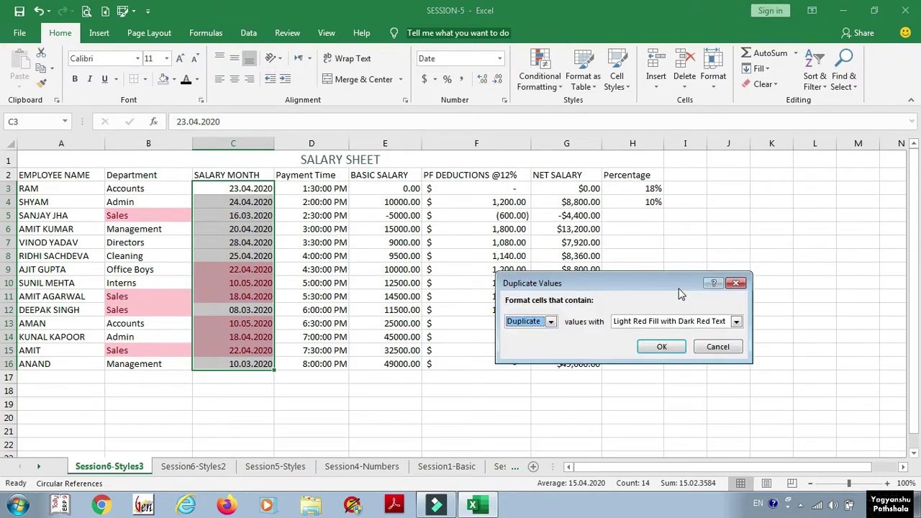
{"action": "left_click", "coordinate": [524, 322]}
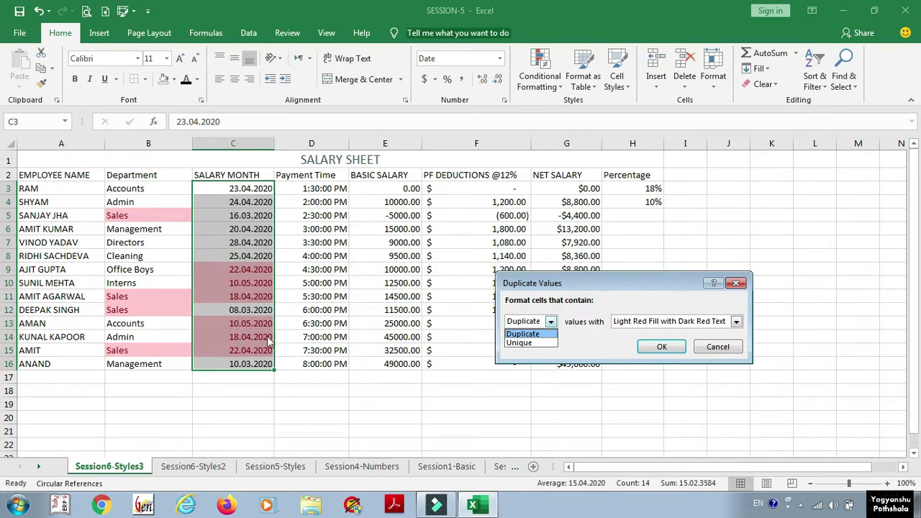
{"action": "left_click", "coordinate": [521, 343]}
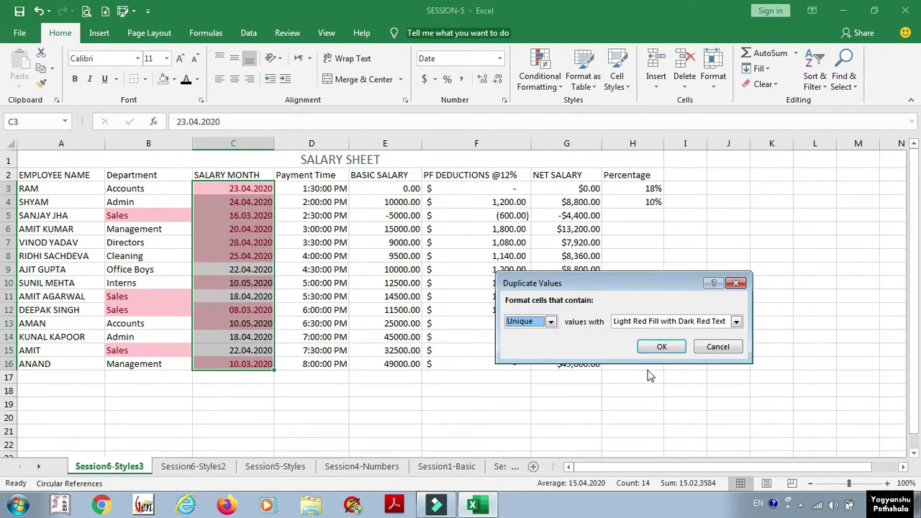
{"action": "left_click", "coordinate": [538, 322]}
{"action": "left_click", "coordinate": [537, 334]}
{"action": "left_click", "coordinate": [670, 324]}
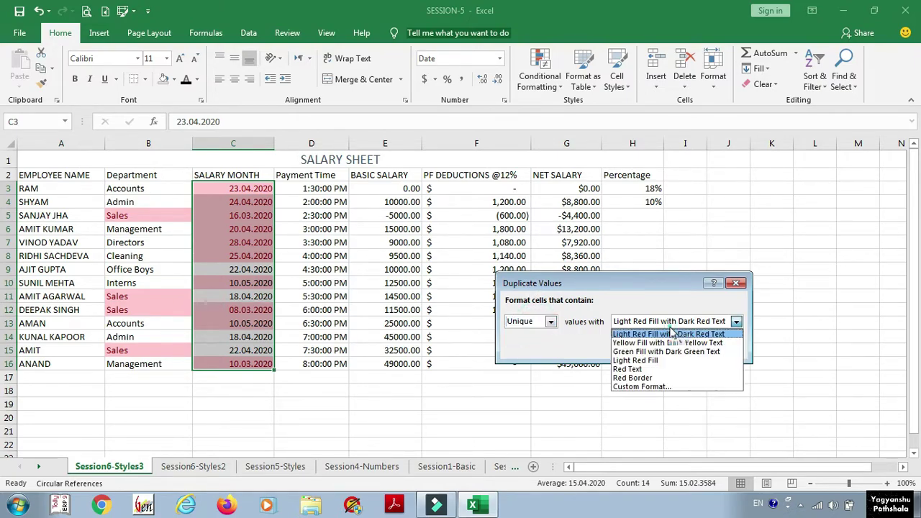
{"action": "left_click", "coordinate": [671, 333]}
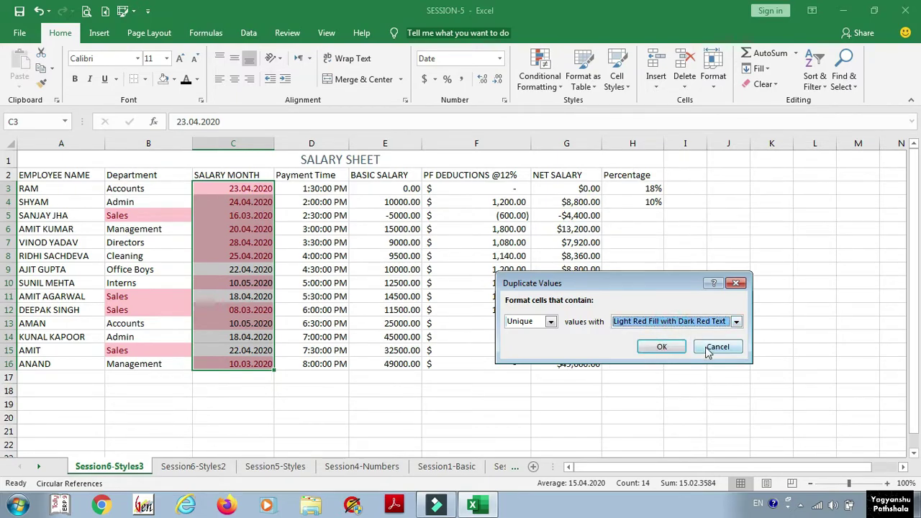
{"action": "left_click", "coordinate": [708, 347]}
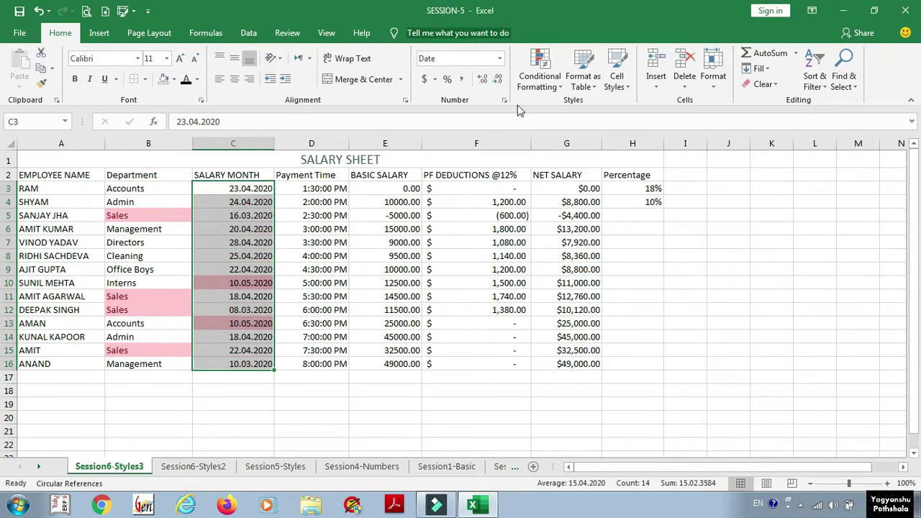
Start a custom highlight rule for the salary month dates that formats only top or bottom ranked values, using Top 10.
{"action": "left_click", "coordinate": [558, 78]}
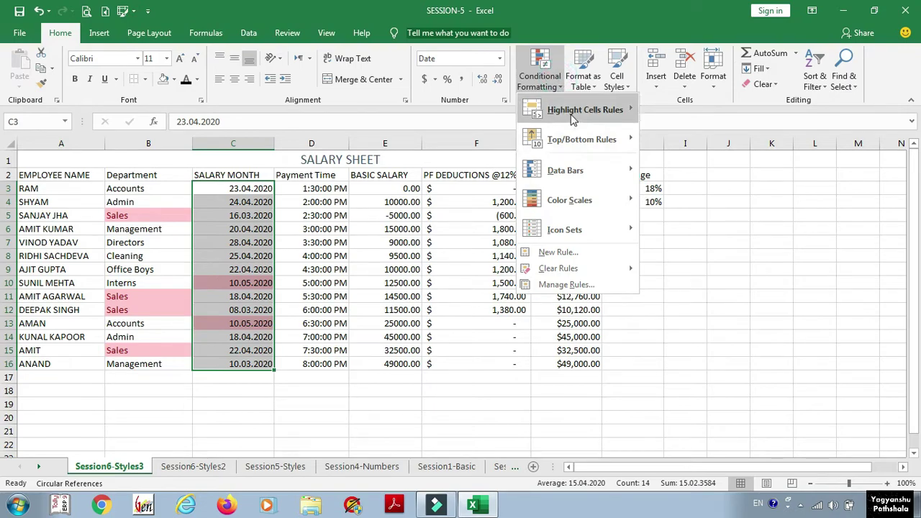
{"action": "mouse_move", "coordinate": [586, 110]}
{"action": "left_click", "coordinate": [684, 312]}
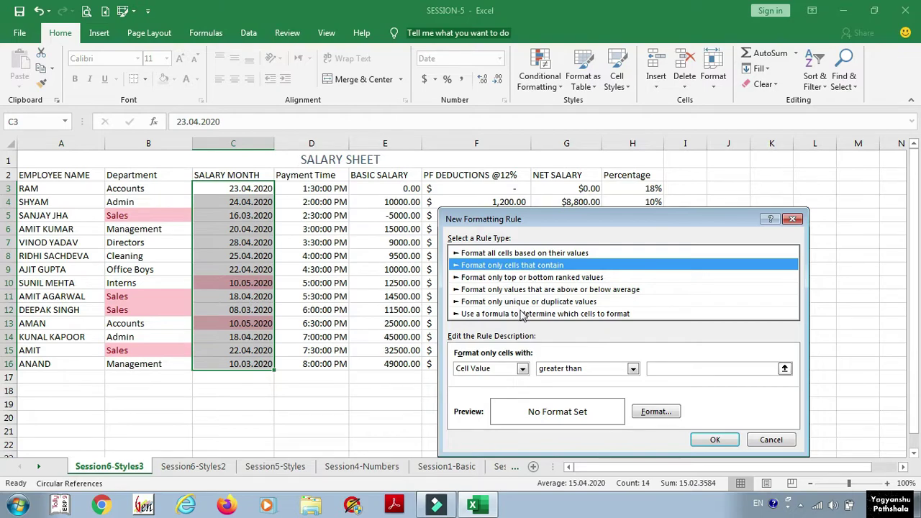
{"action": "left_click", "coordinate": [510, 279]}
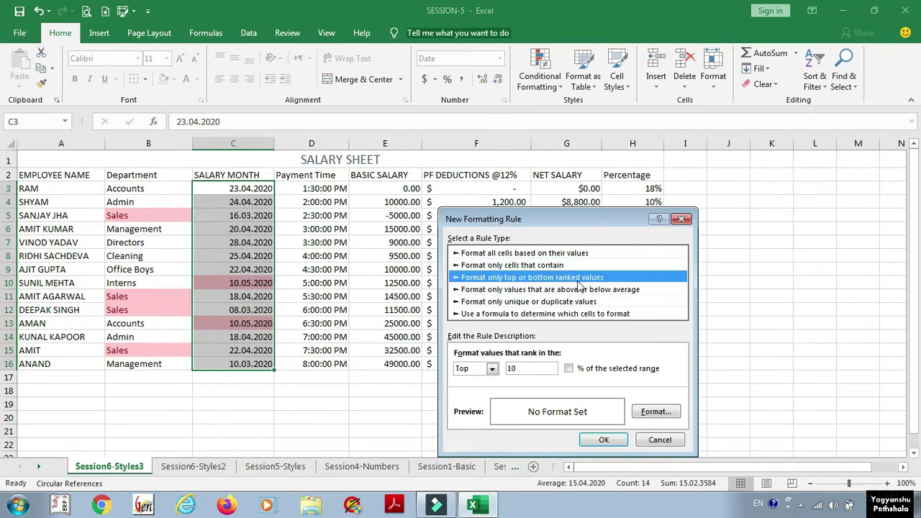
{"action": "left_click", "coordinate": [493, 370]}
{"action": "left_click", "coordinate": [493, 370]}
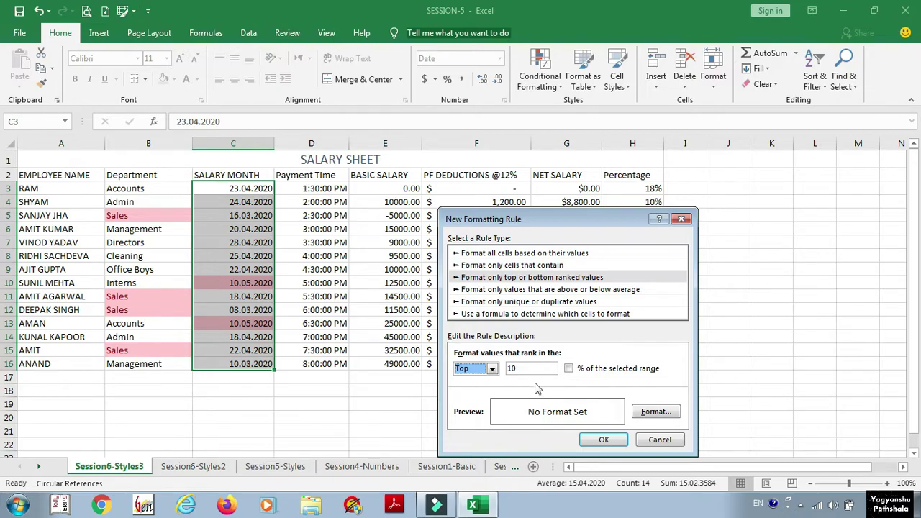
Set the new rule's cell format to Strikethrough.
{"action": "left_click", "coordinate": [650, 412]}
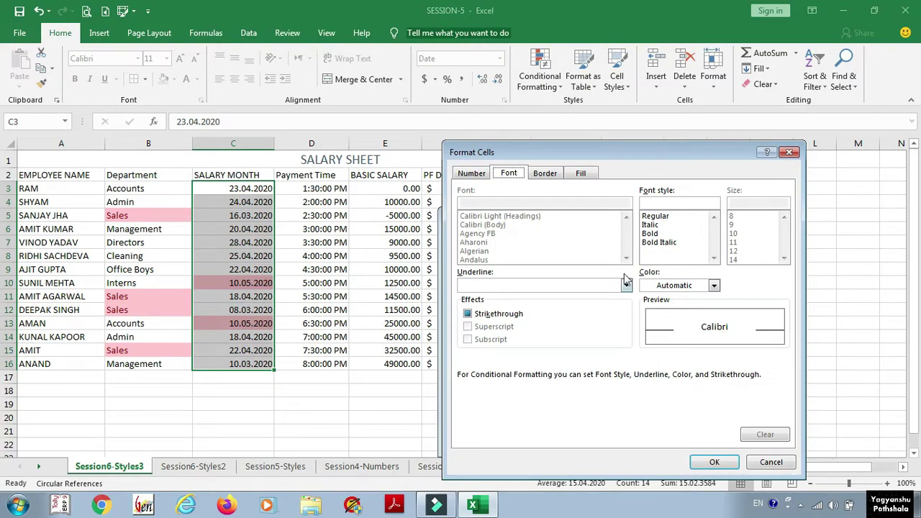
{"action": "left_click", "coordinate": [499, 314]}
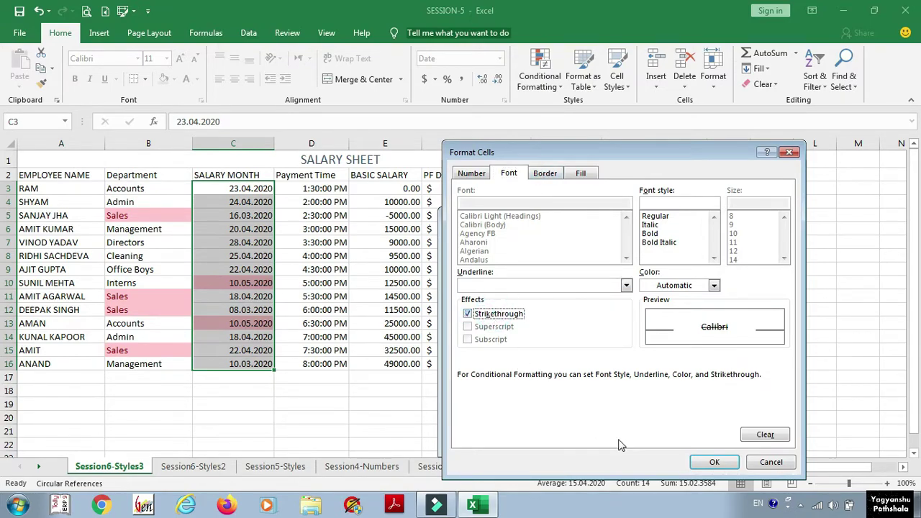
{"action": "left_click", "coordinate": [712, 462]}
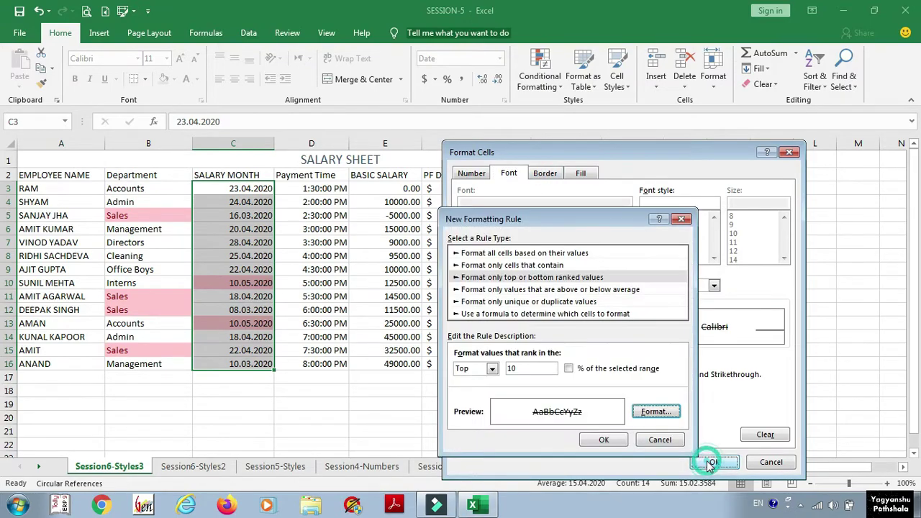
Apply the Top 10 strikethrough rule to the salary month dates, and clear all conditional formatting rules from those selected cells.
{"action": "left_click", "coordinate": [598, 439]}
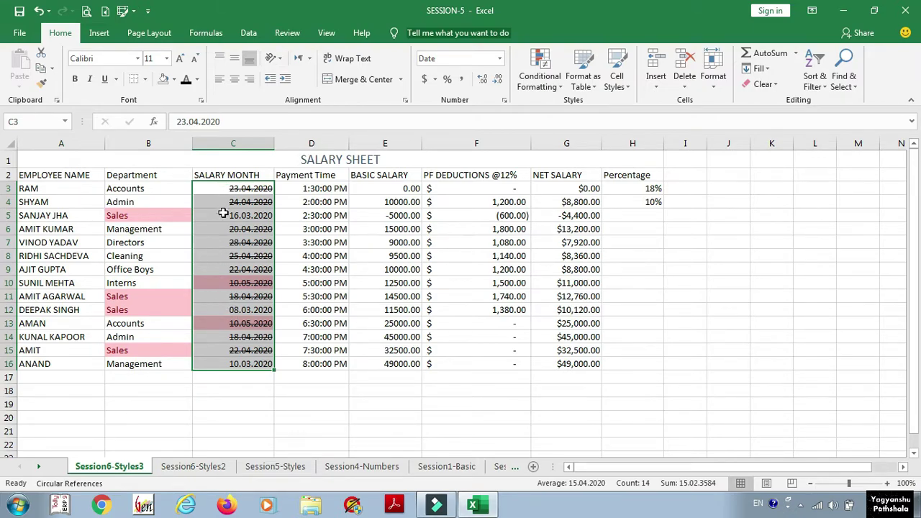
{"action": "left_click", "coordinate": [559, 87]}
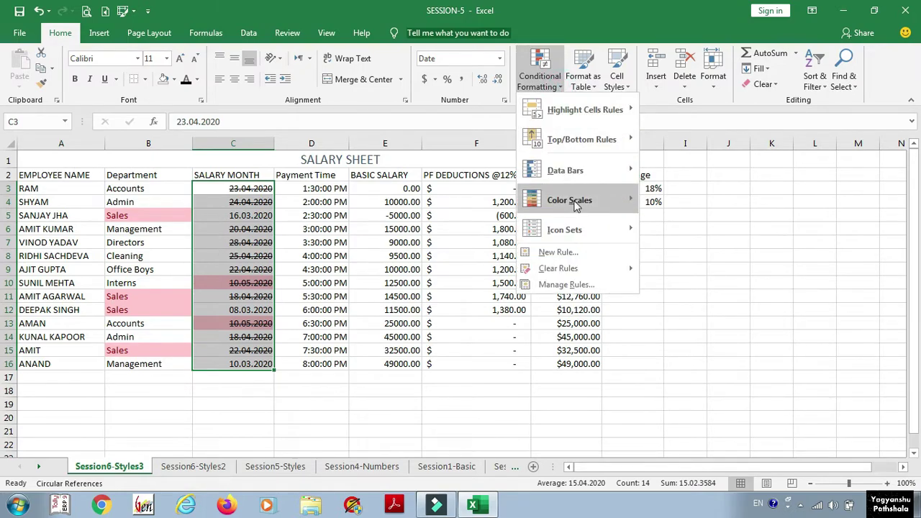
{"action": "mouse_move", "coordinate": [578, 269]}
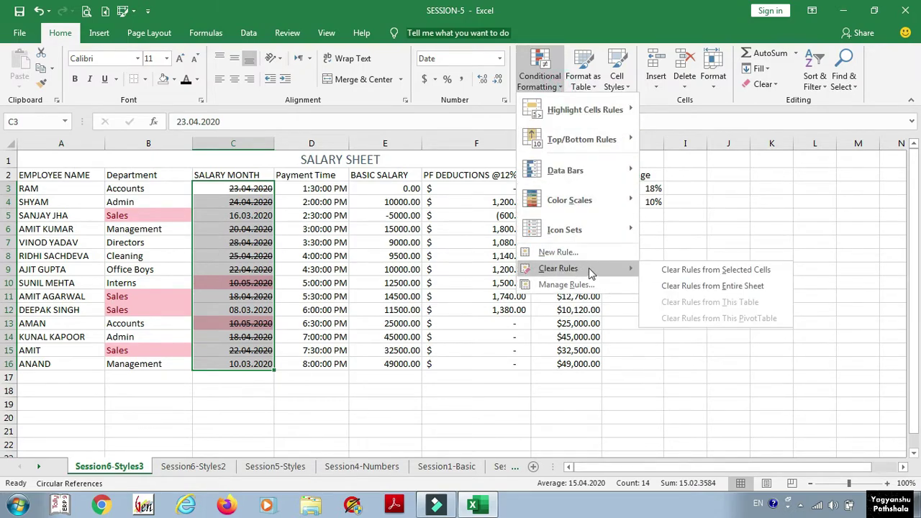
{"action": "left_click", "coordinate": [673, 277]}
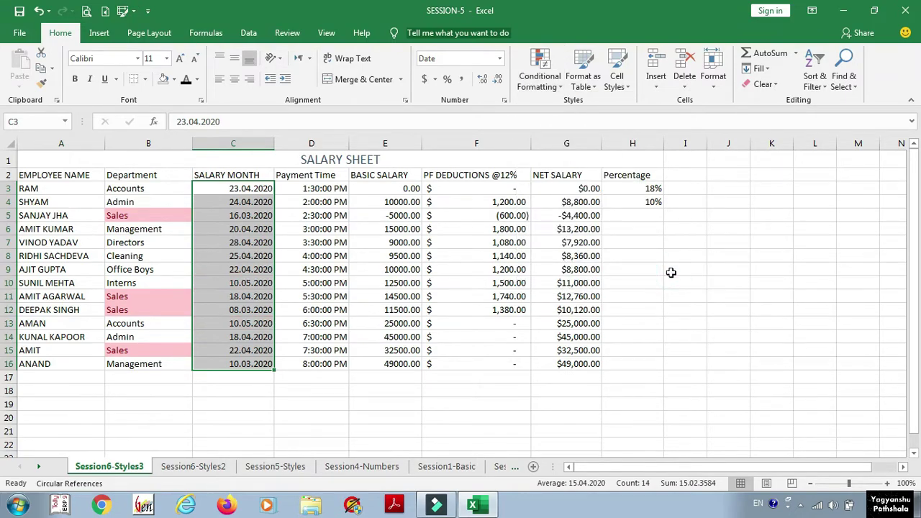
Browse the custom highlight rule types for the salary month dates, and try a Top 10 Items rule on them before cancelling.
{"action": "left_click", "coordinate": [540, 66]}
{"action": "mouse_move", "coordinate": [559, 115]}
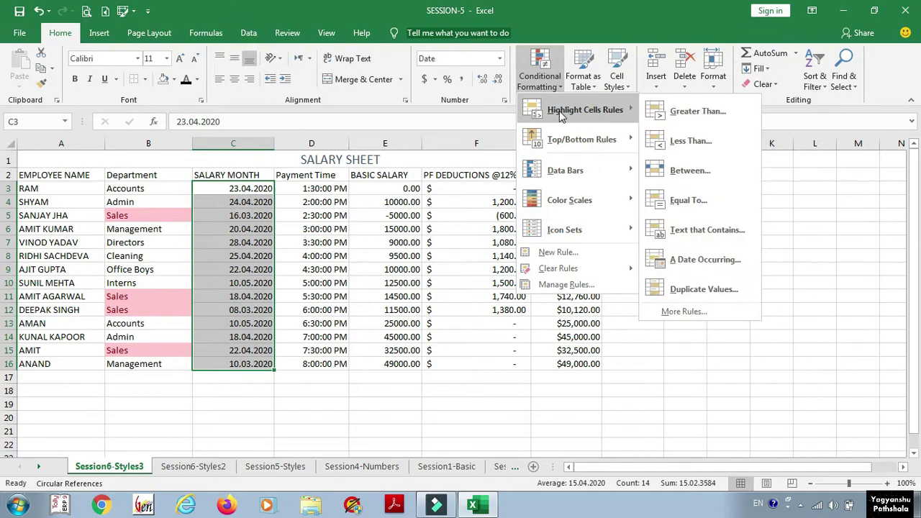
{"action": "left_click", "coordinate": [684, 311]}
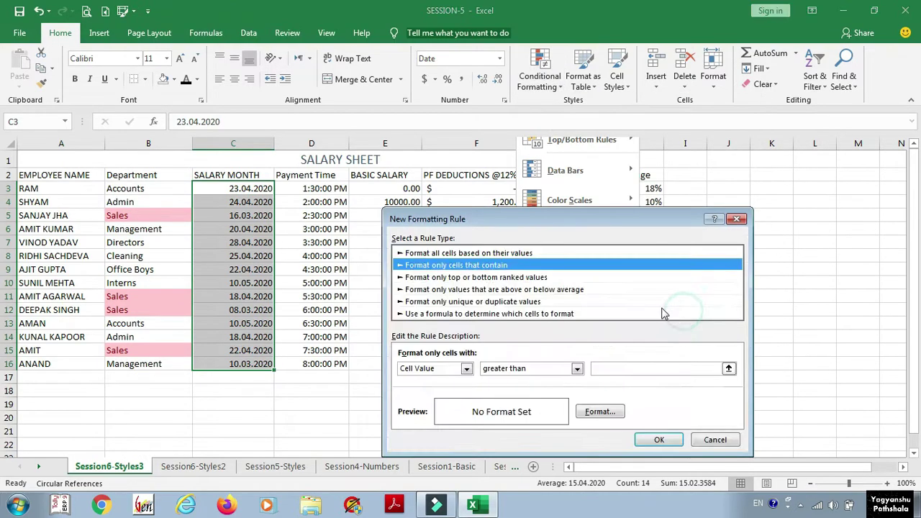
{"action": "left_click", "coordinate": [457, 253]}
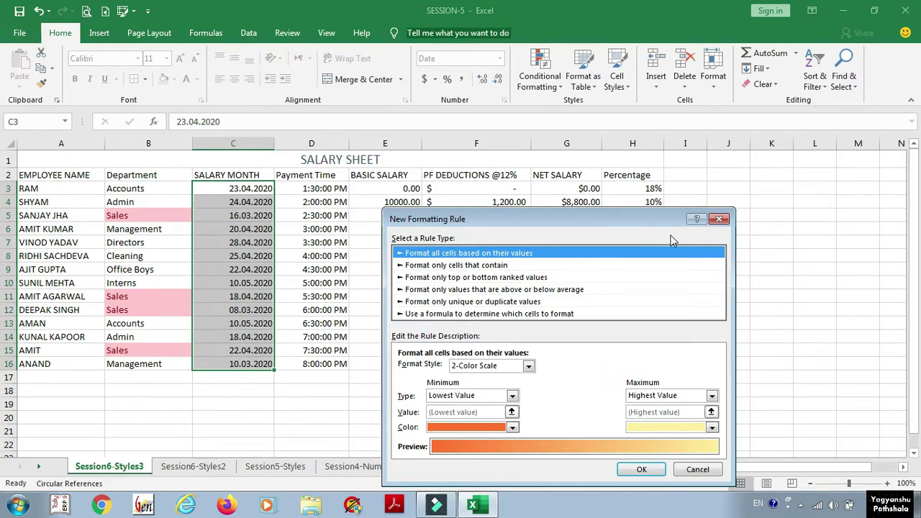
{"action": "left_click", "coordinate": [478, 265]}
{"action": "left_click", "coordinate": [475, 254]}
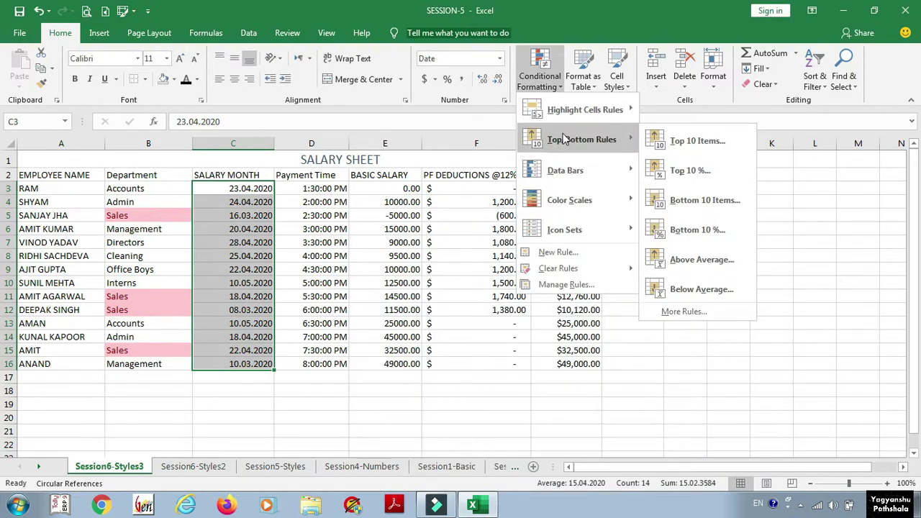
{"action": "left_click", "coordinate": [676, 141]}
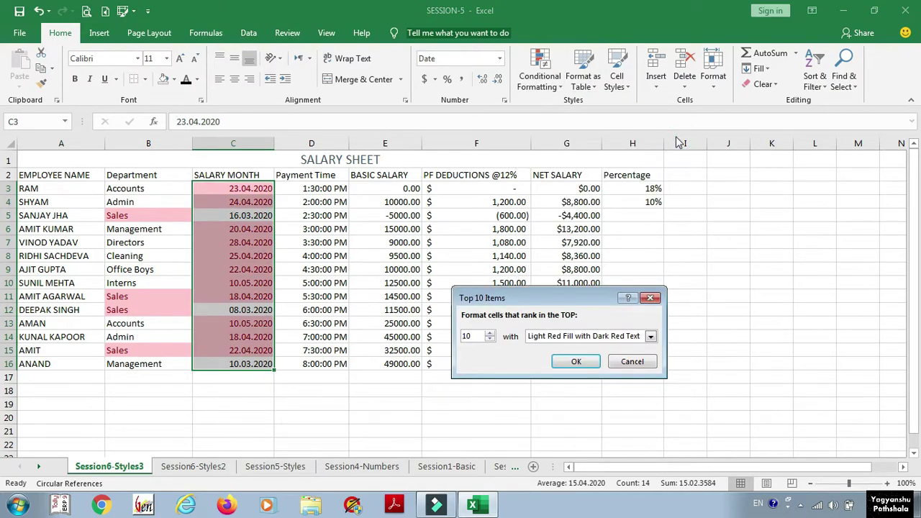
{"action": "key", "text": "Escape"}
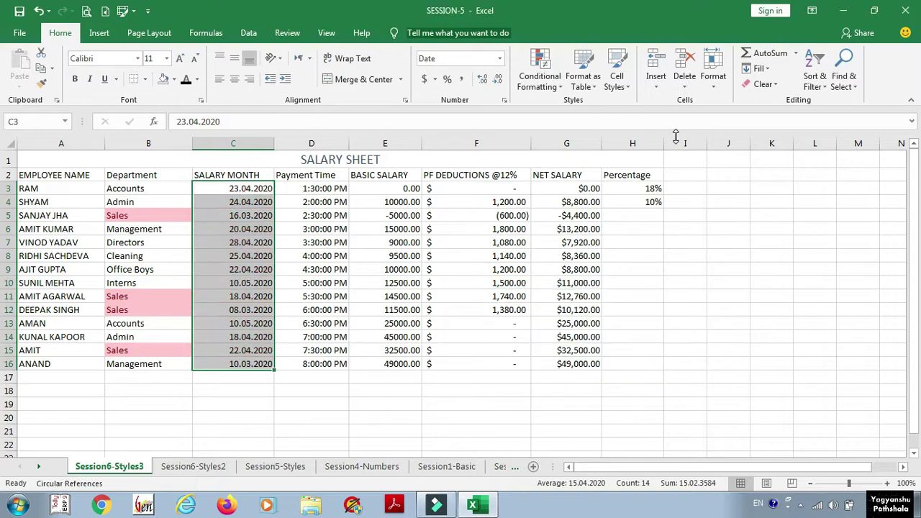
Try a Top 10 Items rule on the basic salary values E3:E16, lowering the count to 6 and varying it before cancelling.
{"action": "left_click", "coordinate": [395, 194]}
{"action": "left_click_drag", "start_coordinate": [395, 194], "coordinate": [376, 364]}
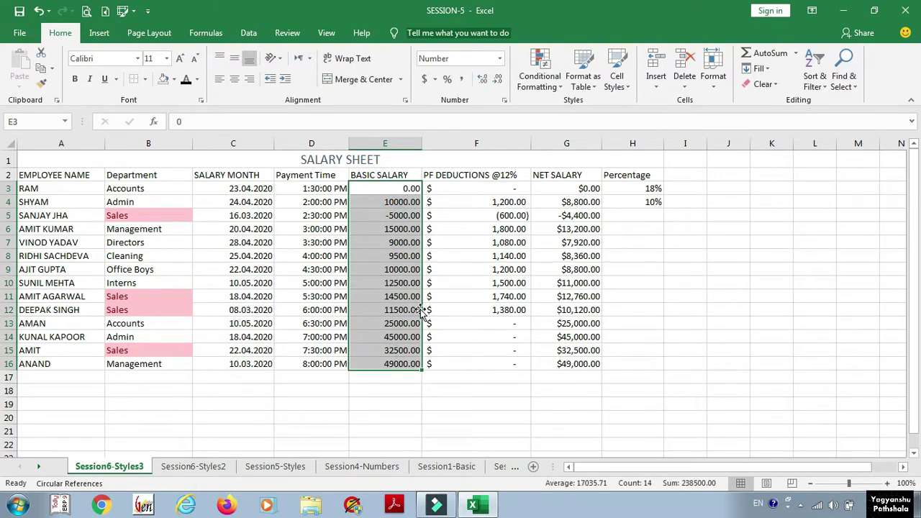
{"action": "left_click", "coordinate": [559, 81]}
{"action": "mouse_move", "coordinate": [587, 140]}
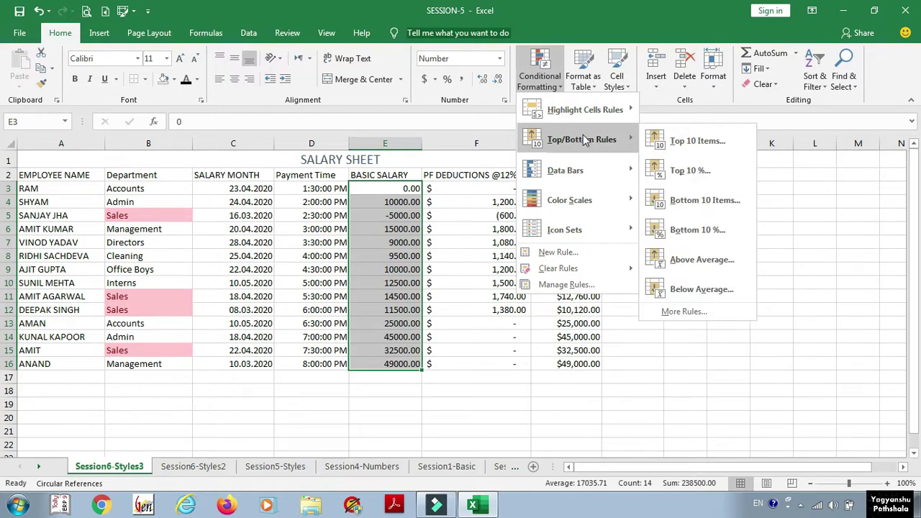
{"action": "left_click", "coordinate": [679, 142]}
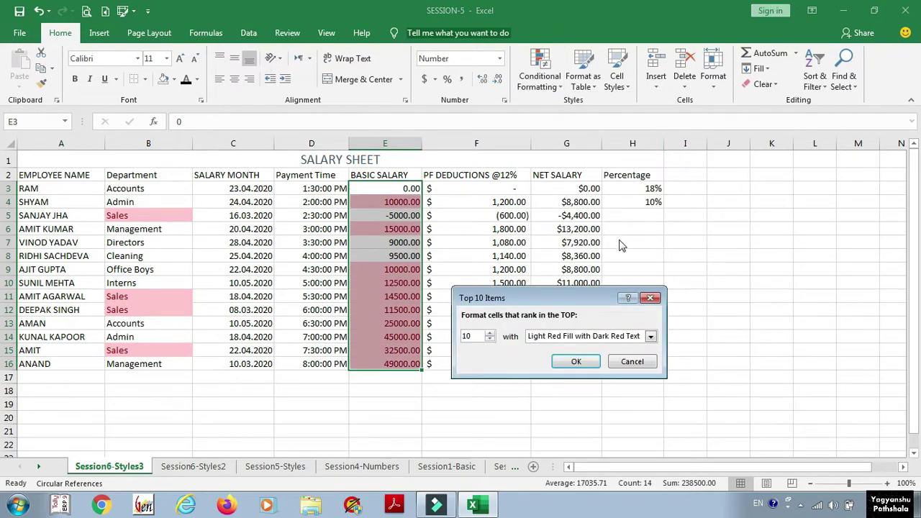
{"action": "left_click", "coordinate": [489, 341]}
{"action": "left_click", "coordinate": [489, 341]}
{"action": "left_click", "coordinate": [489, 341]}
{"action": "left_click", "coordinate": [489, 341]}
{"action": "left_click", "coordinate": [489, 341]}
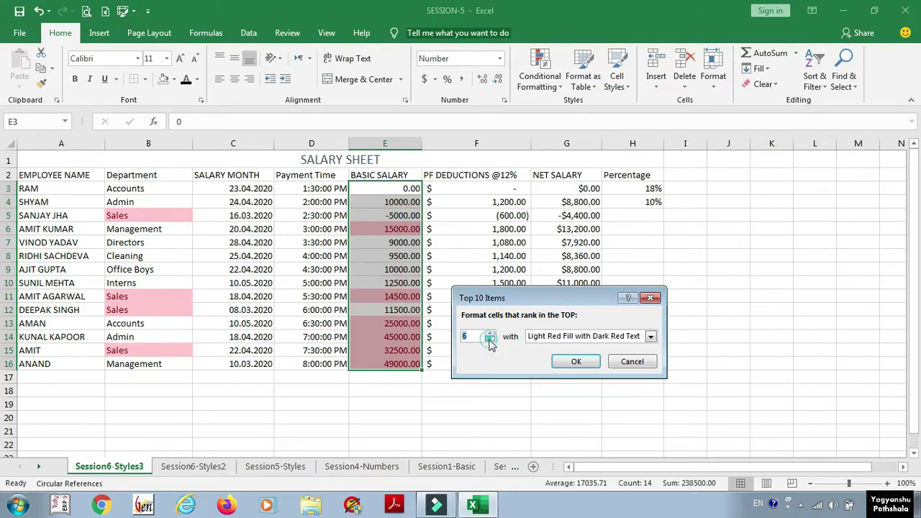
{"action": "left_click", "coordinate": [490, 333]}
{"action": "left_click", "coordinate": [490, 333]}
{"action": "left_click", "coordinate": [490, 333]}
{"action": "left_click", "coordinate": [490, 333]}
{"action": "left_click", "coordinate": [488, 340]}
{"action": "left_click", "coordinate": [488, 340]}
{"action": "left_click", "coordinate": [488, 340]}
{"action": "left_click", "coordinate": [651, 296]}
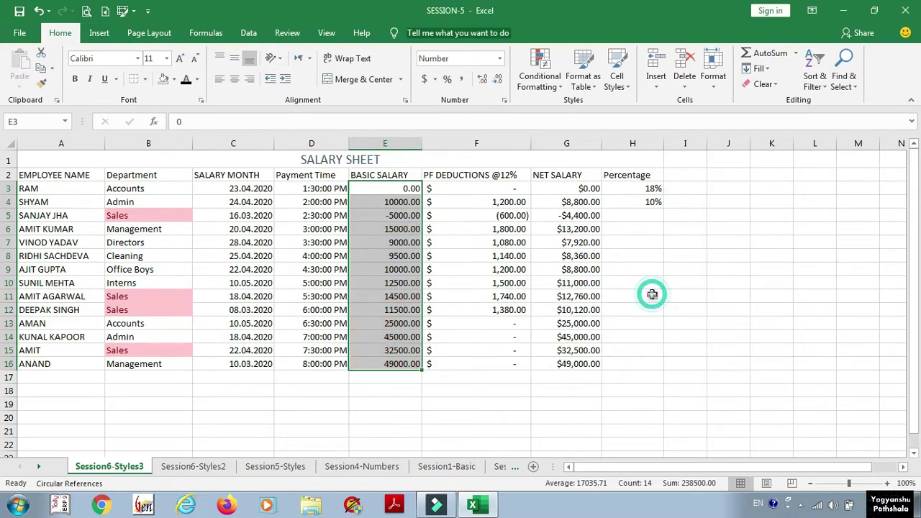
Try a Top 10% rule on the basic salary values, raise the percentage to 24, and cancel it.
{"action": "left_click", "coordinate": [540, 71]}
{"action": "mouse_move", "coordinate": [588, 141]}
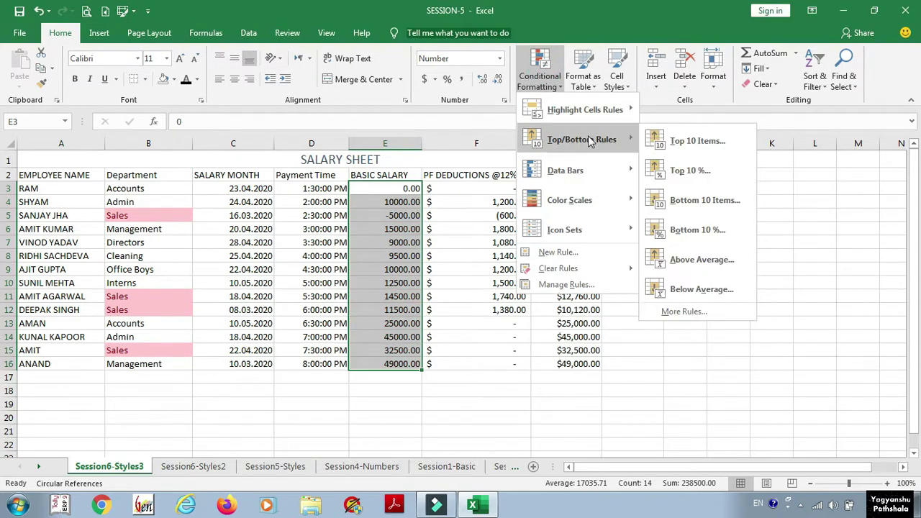
{"action": "left_click", "coordinate": [690, 171]}
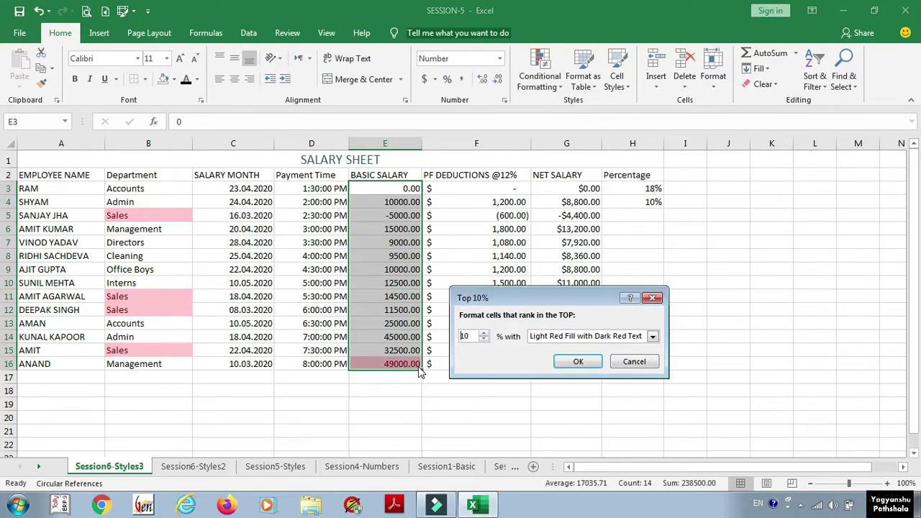
{"action": "left_click", "coordinate": [484, 334]}
{"action": "left_click", "coordinate": [484, 334]}
{"action": "left_click", "coordinate": [485, 334]}
{"action": "left_click", "coordinate": [484, 334]}
{"action": "left_click", "coordinate": [484, 333]}
{"action": "left_click", "coordinate": [484, 334]}
{"action": "left_click", "coordinate": [484, 334]}
{"action": "left_click", "coordinate": [484, 334]}
{"action": "left_click", "coordinate": [484, 334]}
{"action": "left_click", "coordinate": [484, 334]}
{"action": "left_click", "coordinate": [485, 334]}
{"action": "left_click", "coordinate": [484, 334]}
{"action": "left_click", "coordinate": [484, 334]}
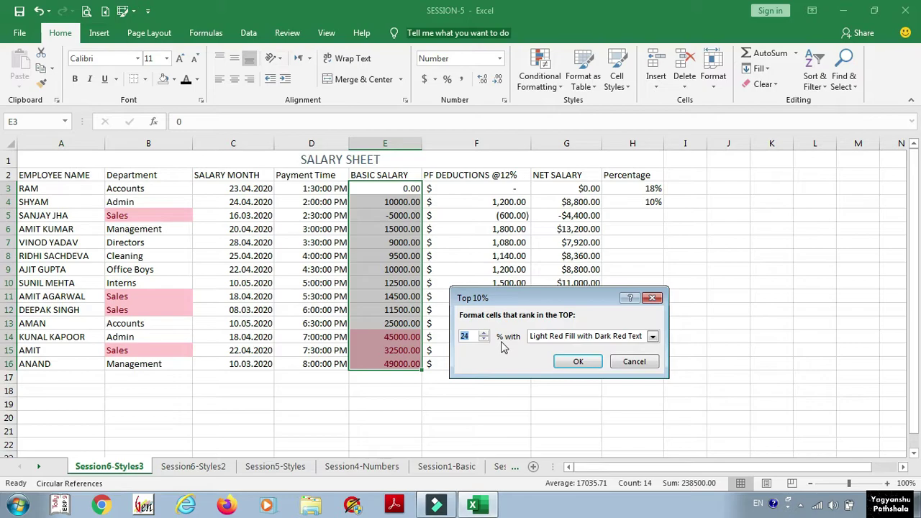
{"action": "key", "text": "Escape"}
Try a Bottom 10 Items rule on the basic salary values with a reduced item count, and cancel it.
{"action": "left_click", "coordinate": [540, 76]}
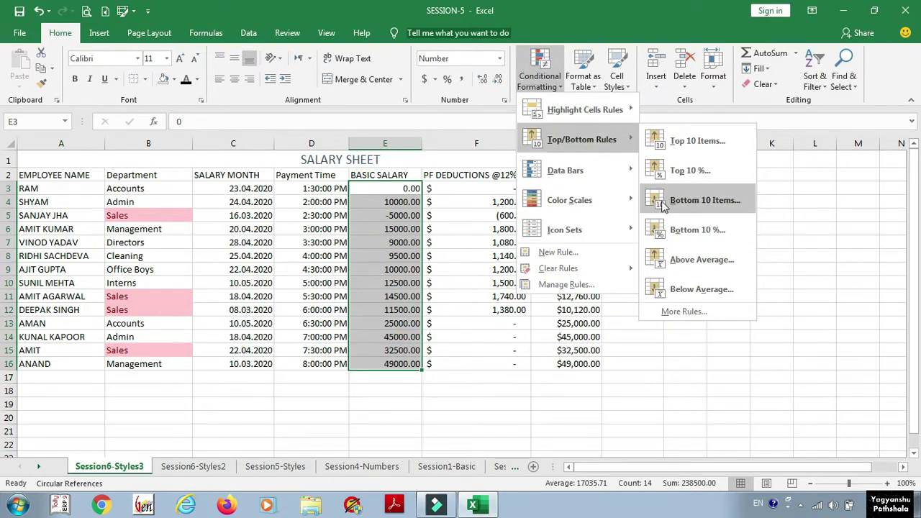
{"action": "left_click", "coordinate": [663, 205]}
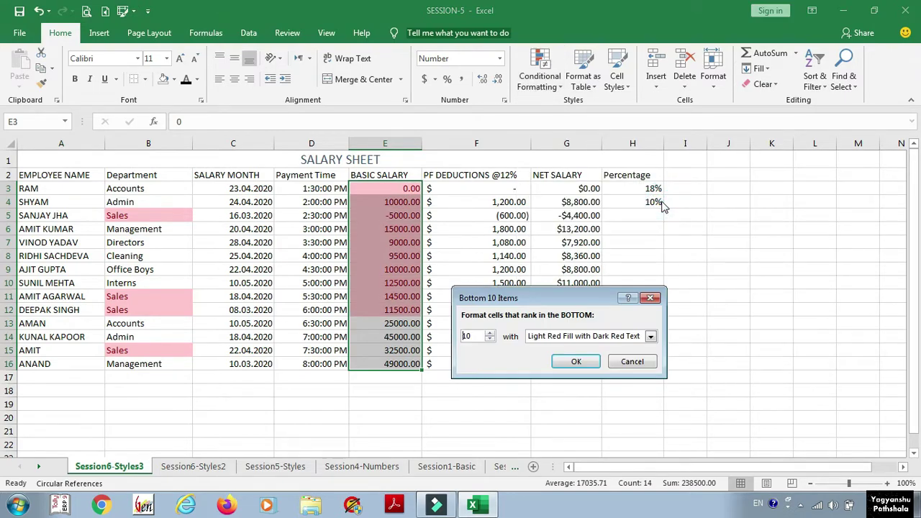
{"action": "left_click", "coordinate": [489, 340]}
{"action": "left_click", "coordinate": [489, 340]}
{"action": "left_click", "coordinate": [489, 339]}
{"action": "left_click", "coordinate": [650, 298]}
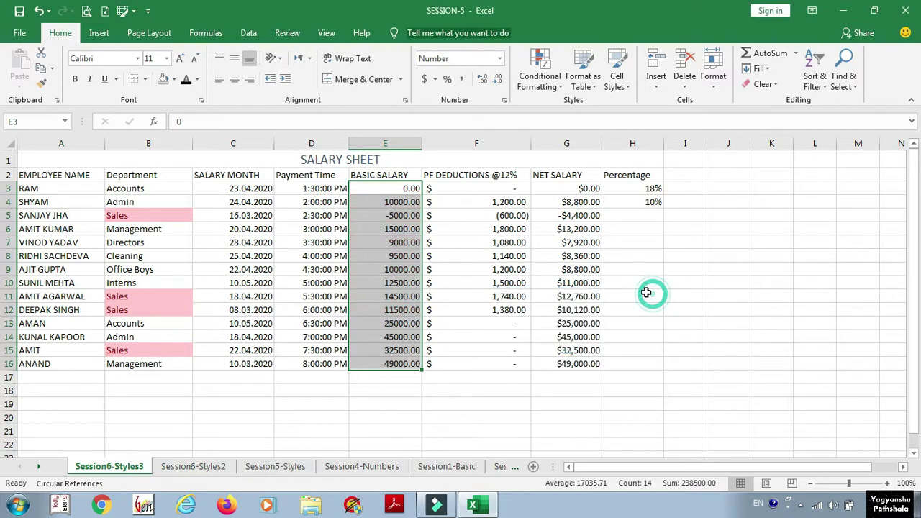
Try a Bottom 10% rule with Light Red Fill with Dark Red Text on the basic salary values, and cancel it.
{"action": "left_click", "coordinate": [547, 75]}
{"action": "mouse_move", "coordinate": [582, 140]}
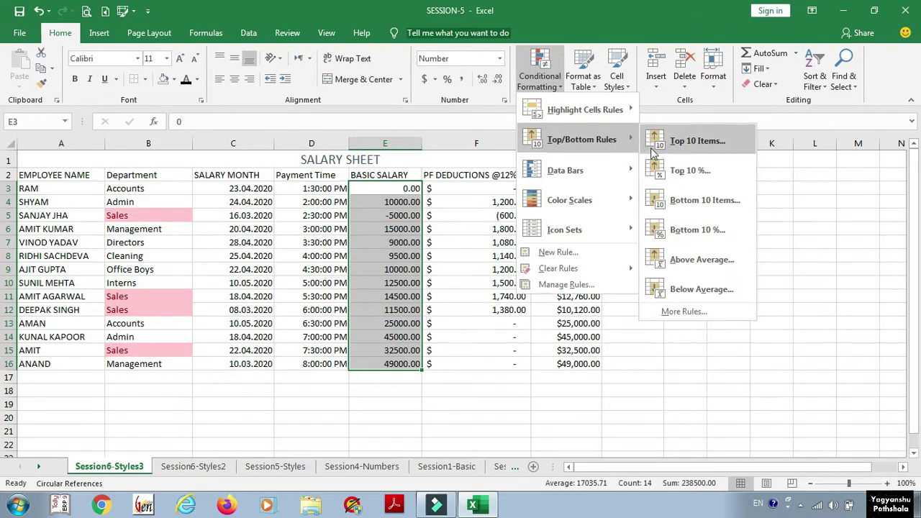
{"action": "left_click", "coordinate": [660, 230]}
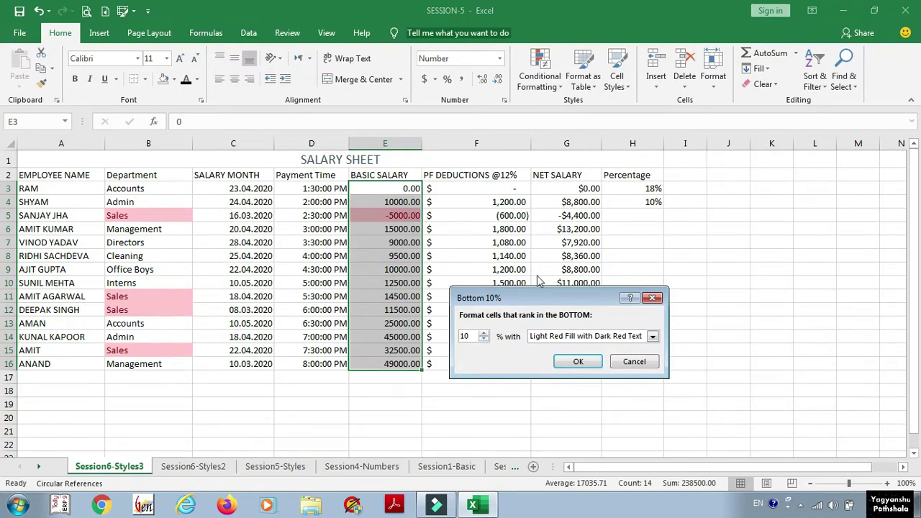
{"action": "left_click", "coordinate": [653, 298]}
Try an Above Average rule with Light Red Fill with Dark Red Text on the basic salary values, and cancel it.
{"action": "left_click", "coordinate": [540, 68]}
{"action": "mouse_move", "coordinate": [581, 139]}
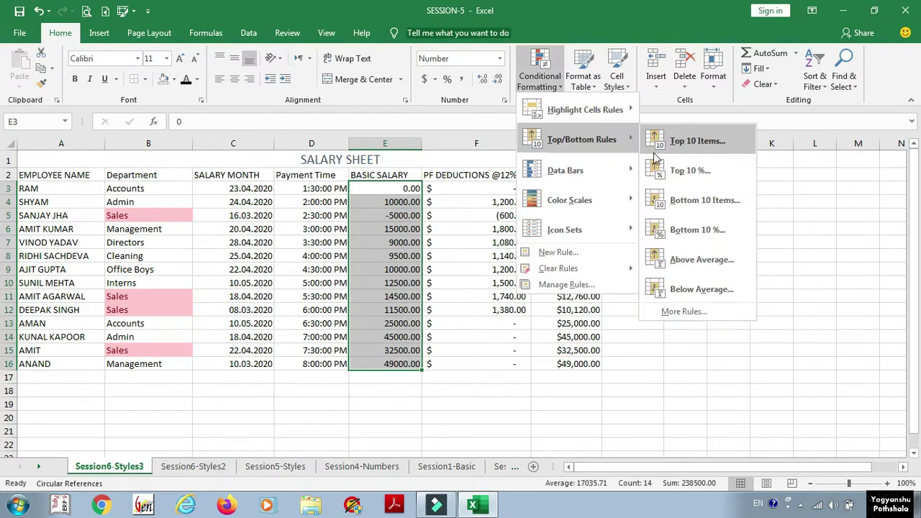
{"action": "left_click", "coordinate": [665, 262]}
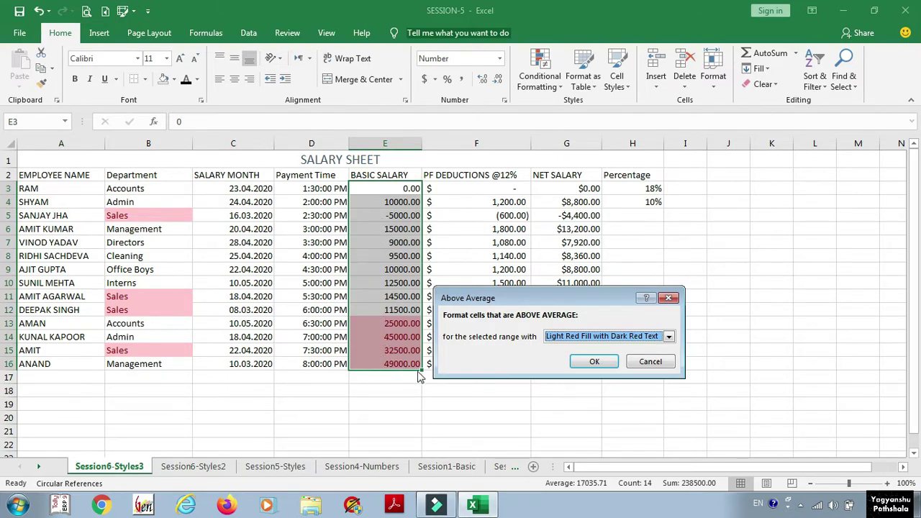
{"action": "left_click", "coordinate": [650, 362]}
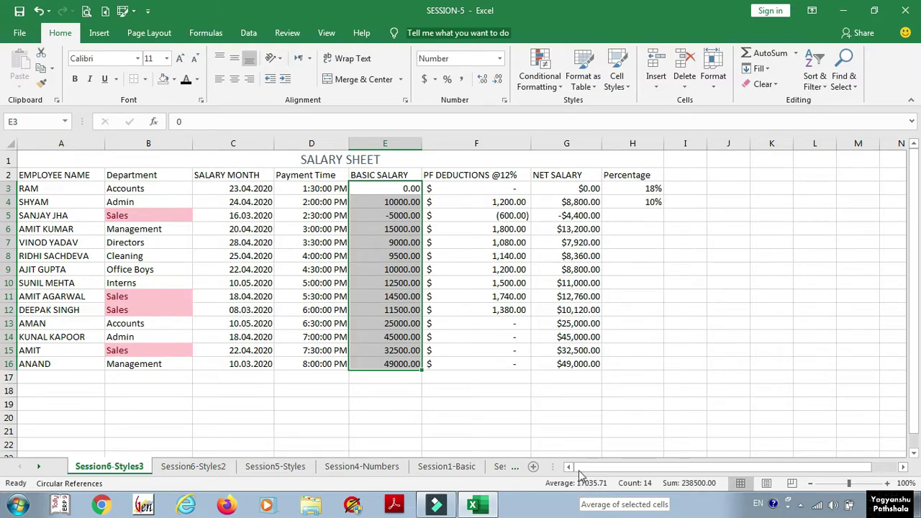
Try a Below Average rule with Light Red Fill with Dark Red Text on the basic salary values, and cancel it.
{"action": "left_click", "coordinate": [544, 85]}
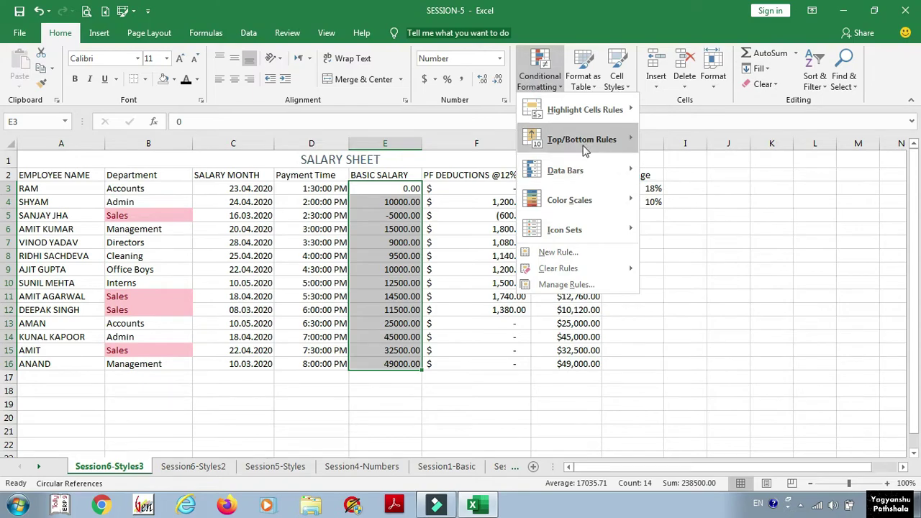
{"action": "mouse_move", "coordinate": [585, 144]}
{"action": "left_click", "coordinate": [671, 261]}
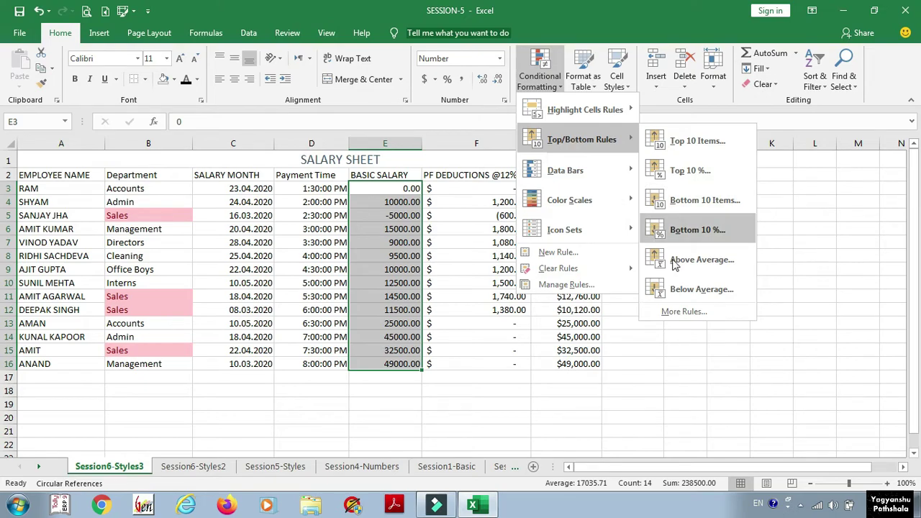
{"action": "left_click", "coordinate": [681, 295]}
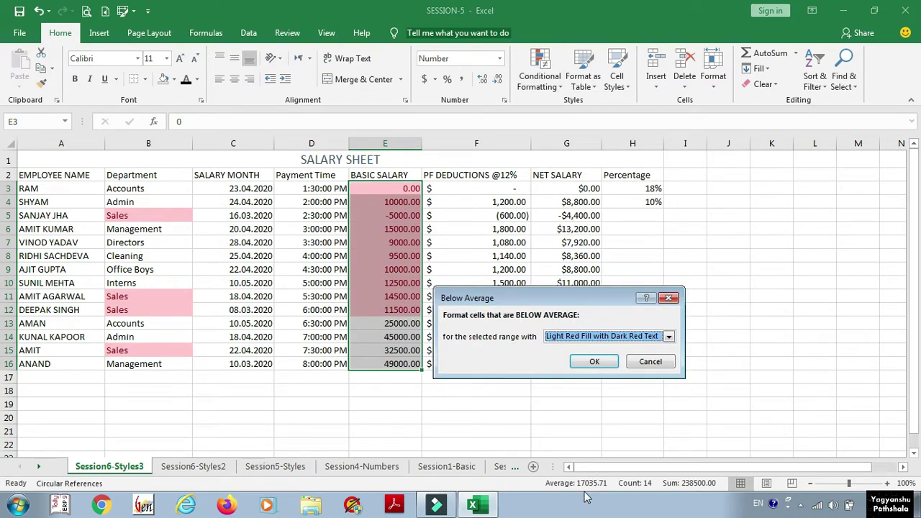
{"action": "left_click", "coordinate": [650, 362]}
Try a custom top/bottom rule for the basic salary values, switch its type to Format all cells based on their values, and cancel it.
{"action": "left_click", "coordinate": [540, 69]}
{"action": "mouse_move", "coordinate": [582, 138]}
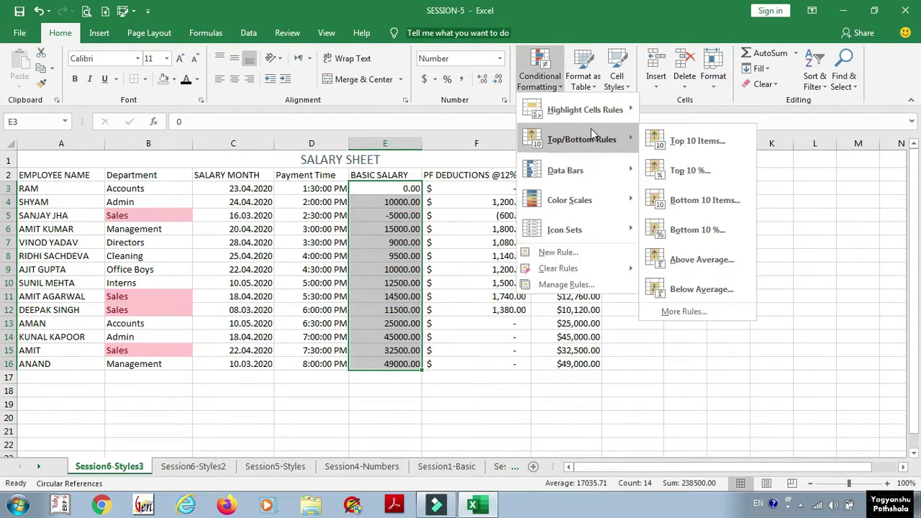
{"action": "left_click", "coordinate": [673, 311]}
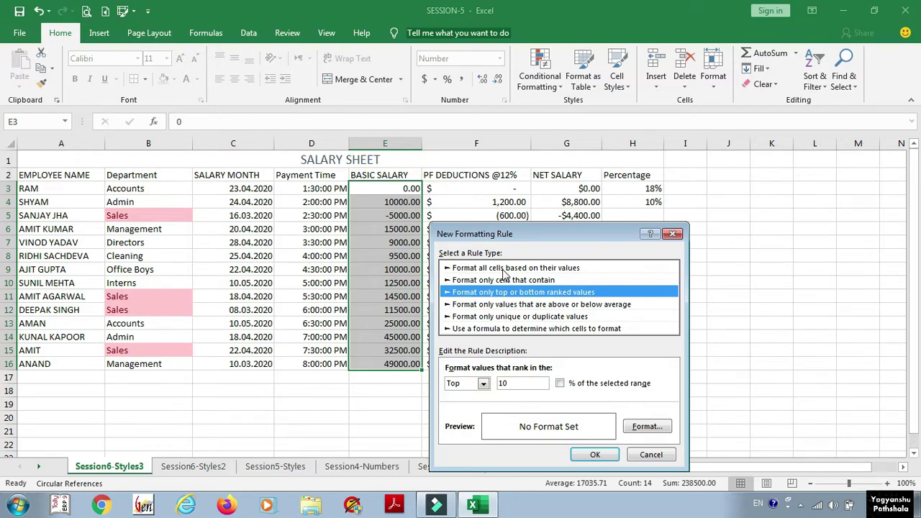
{"action": "left_click", "coordinate": [504, 269]}
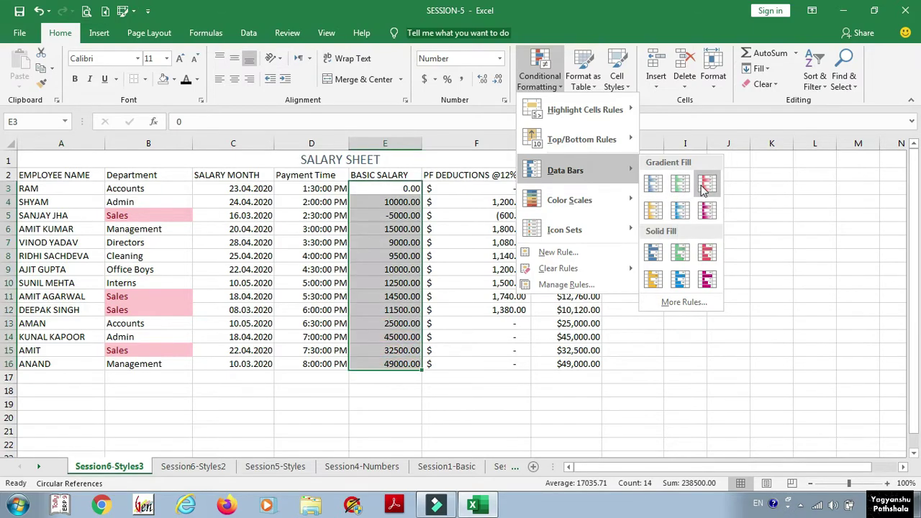
Apply red gradient-fill data bars to the basic salary values E3:E16.
{"action": "left_click", "coordinate": [705, 186]}
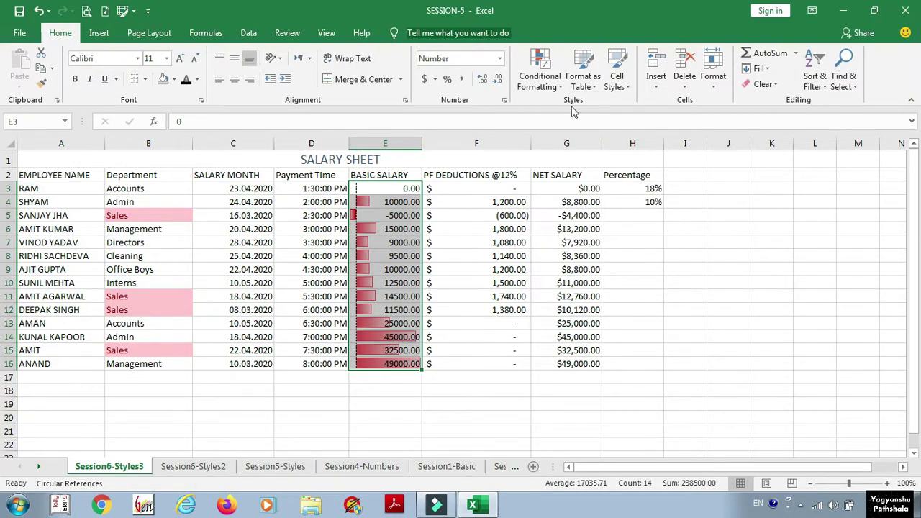
{"action": "left_click", "coordinate": [556, 84]}
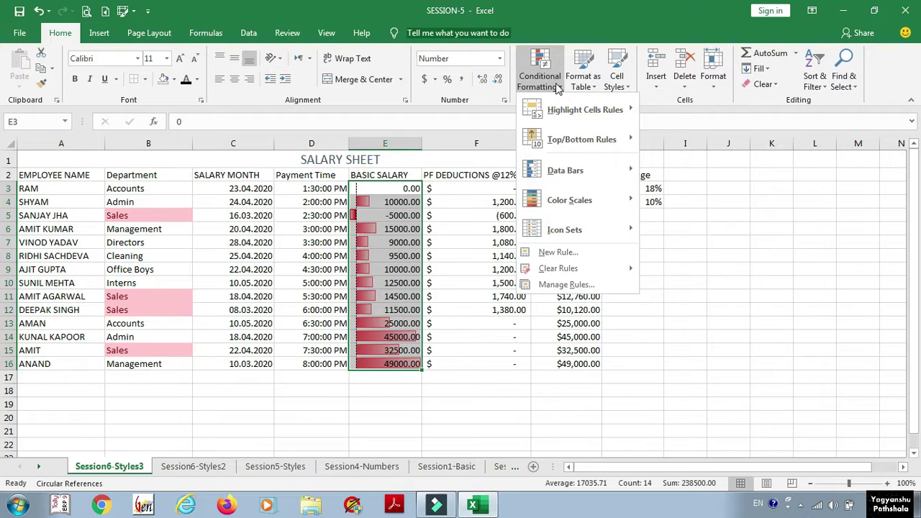
{"action": "mouse_move", "coordinate": [582, 152]}
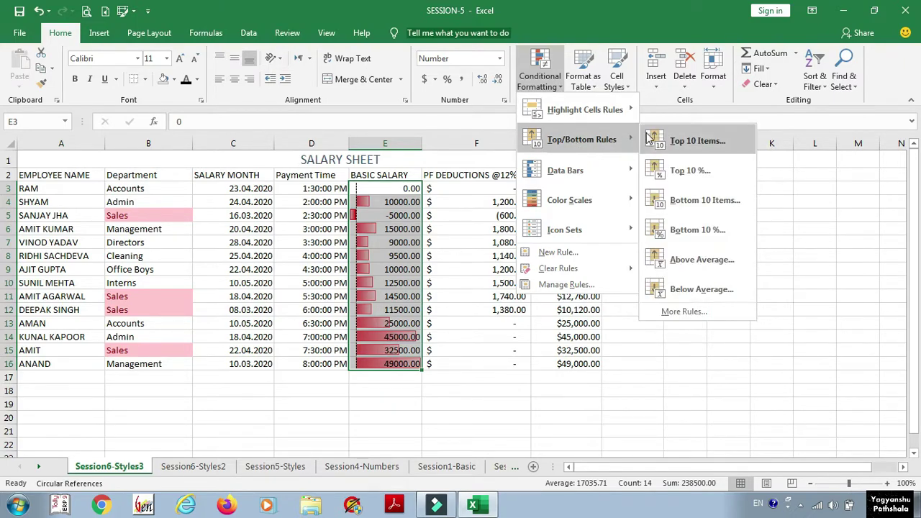
Clear the conditional formatting rules from the selected basic salary values E3:E16.
{"action": "mouse_move", "coordinate": [598, 173]}
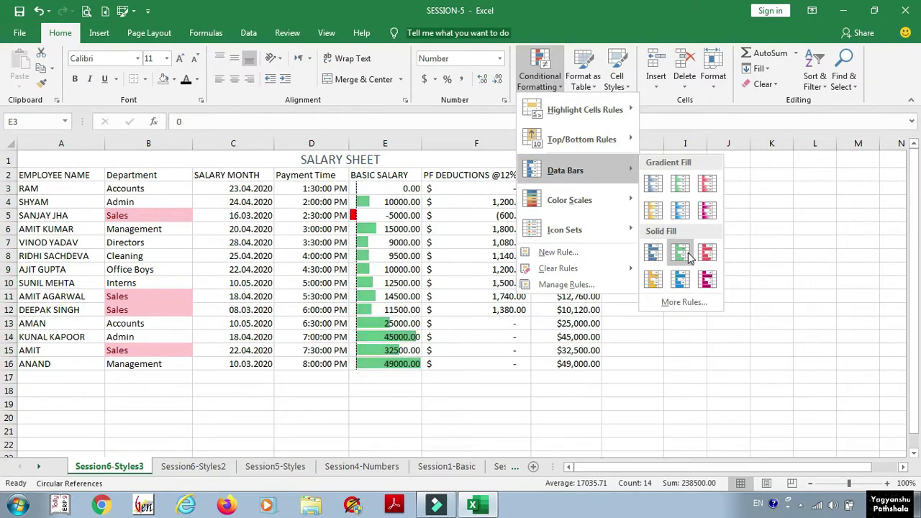
{"action": "mouse_move", "coordinate": [602, 201]}
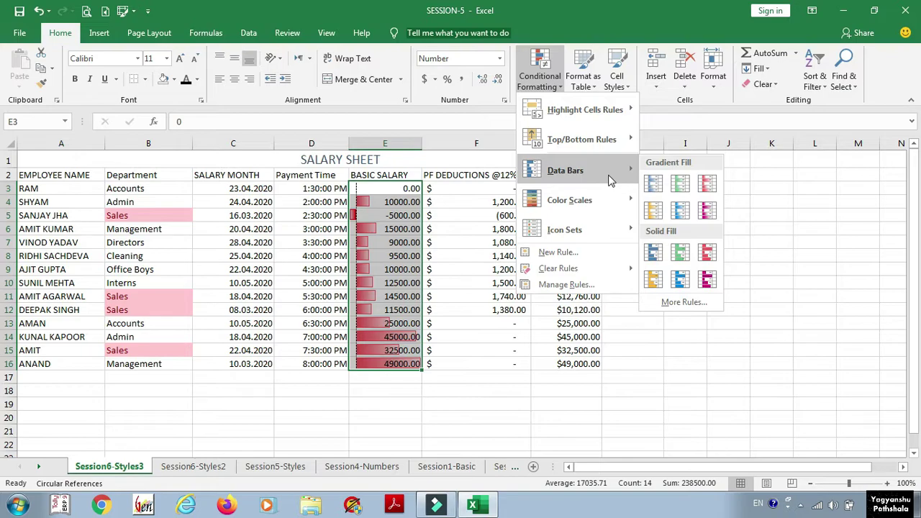
{"action": "mouse_move", "coordinate": [625, 271]}
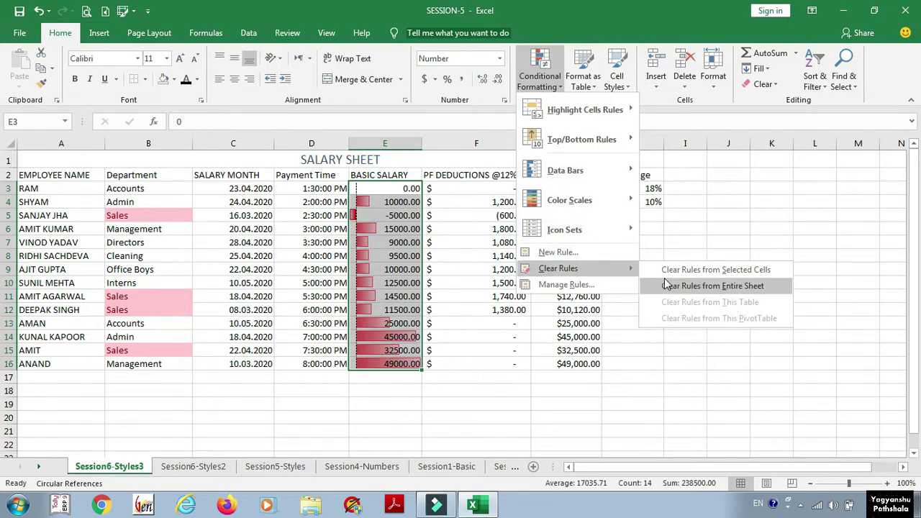
{"action": "left_click", "coordinate": [667, 270]}
Apply the Green - Yellow - Red Color Scale to the basic salary values E3:E16.
{"action": "left_click", "coordinate": [545, 79]}
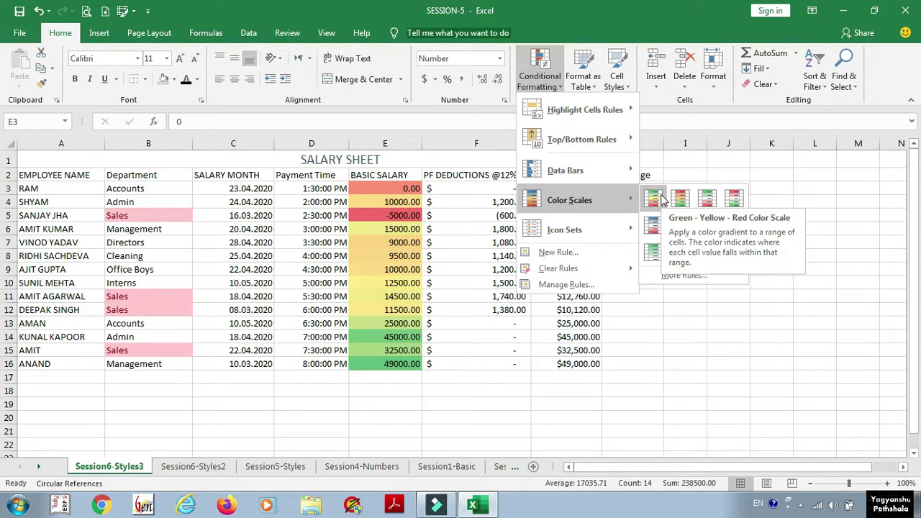
{"action": "left_click", "coordinate": [661, 197]}
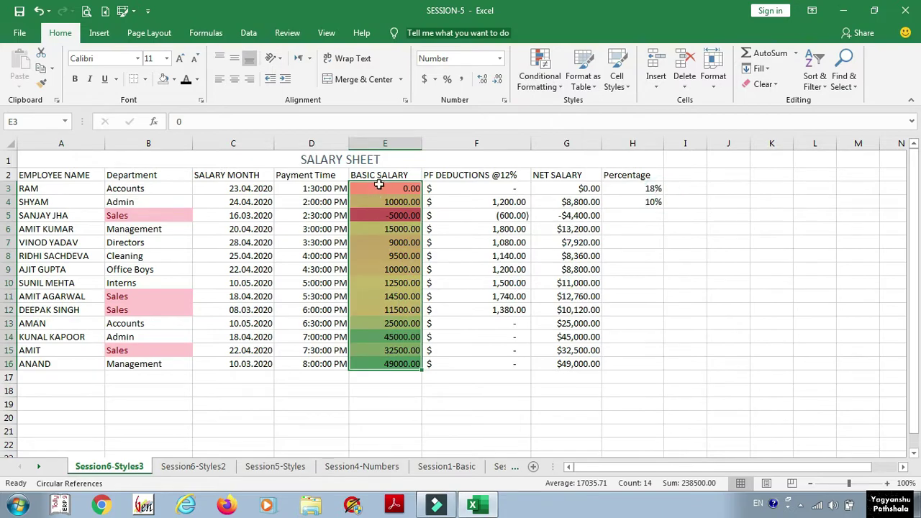
{"action": "left_click", "coordinate": [373, 280]}
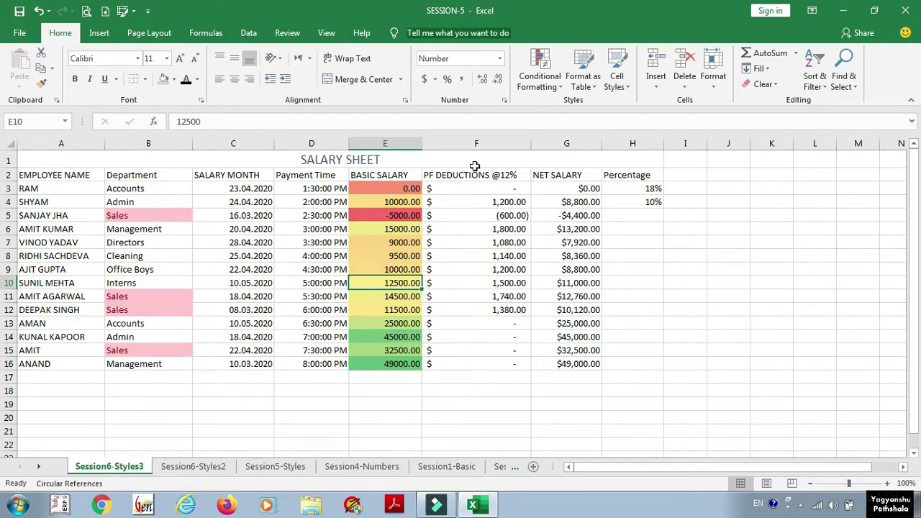
{"action": "left_click_drag", "start_coordinate": [401, 194], "coordinate": [373, 360]}
{"action": "left_click", "coordinate": [541, 72]}
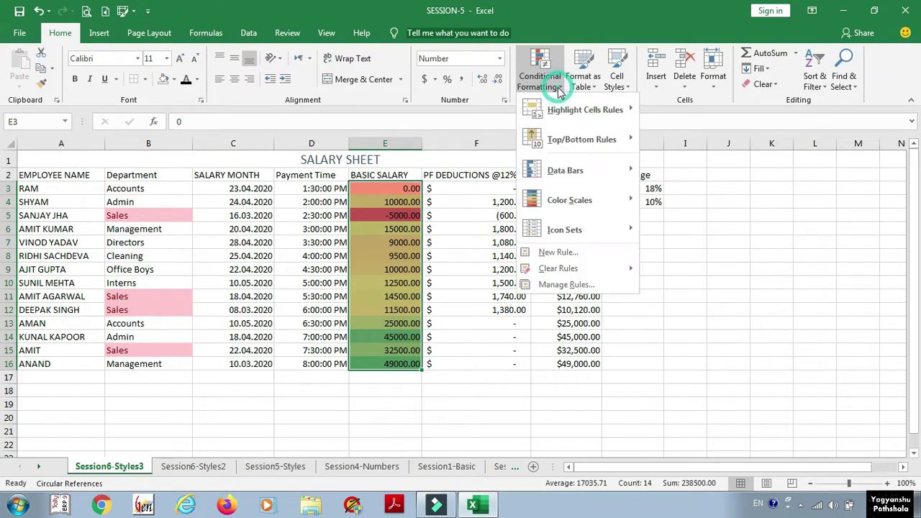
{"action": "mouse_move", "coordinate": [583, 201]}
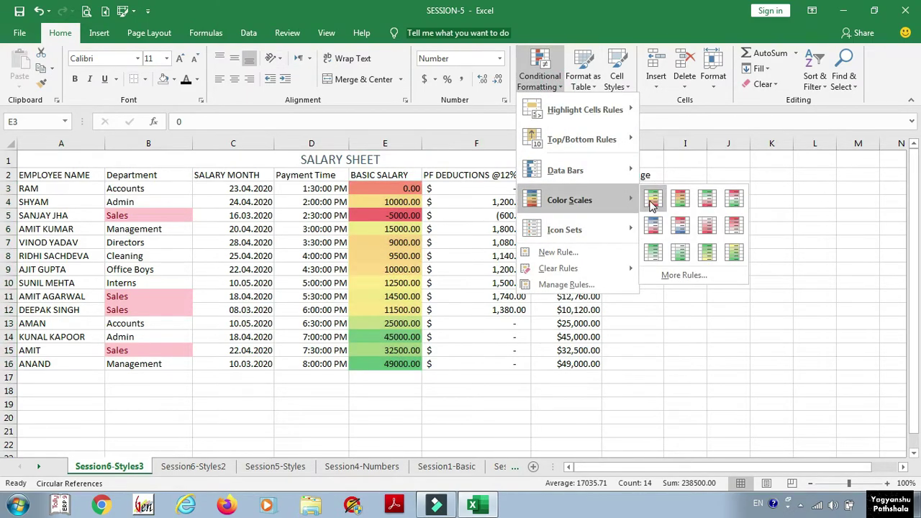
{"action": "right_click", "coordinate": [653, 204]}
{"action": "left_click", "coordinate": [652, 204]}
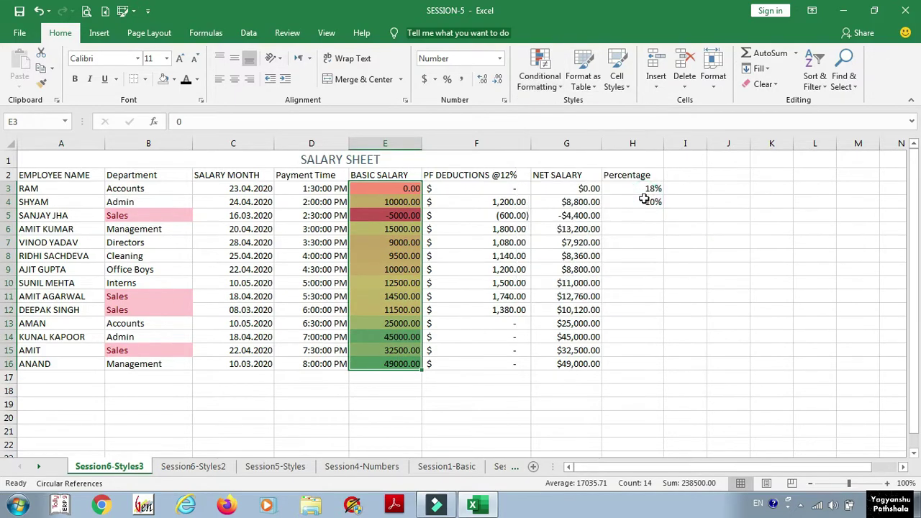
Review the 3-color scale rule of E3:E16 in its edit settings through the Rules Manager, and cancel without changes.
{"action": "left_click", "coordinate": [529, 83]}
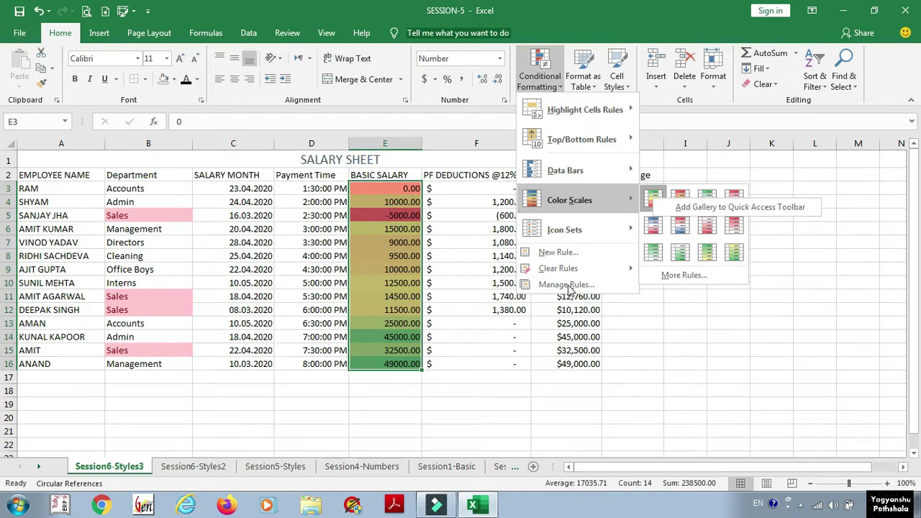
{"action": "left_click", "coordinate": [566, 285]}
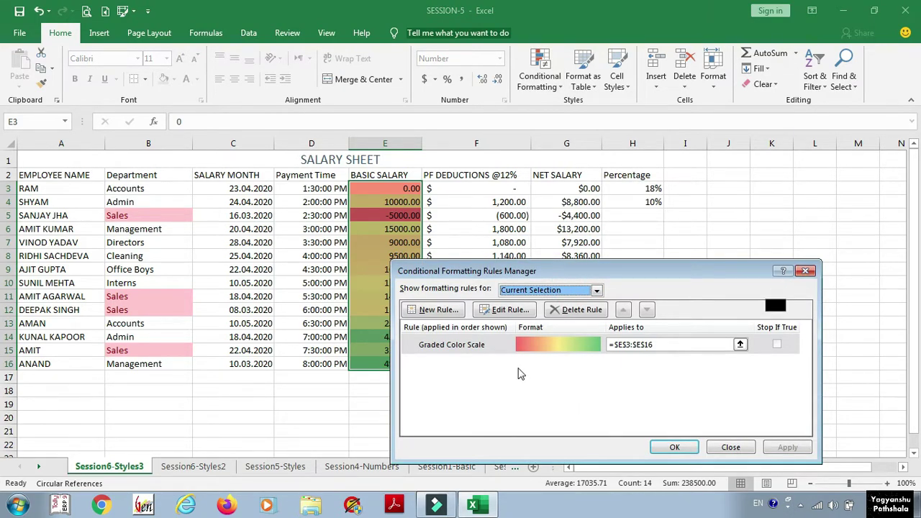
{"action": "left_click", "coordinate": [512, 310]}
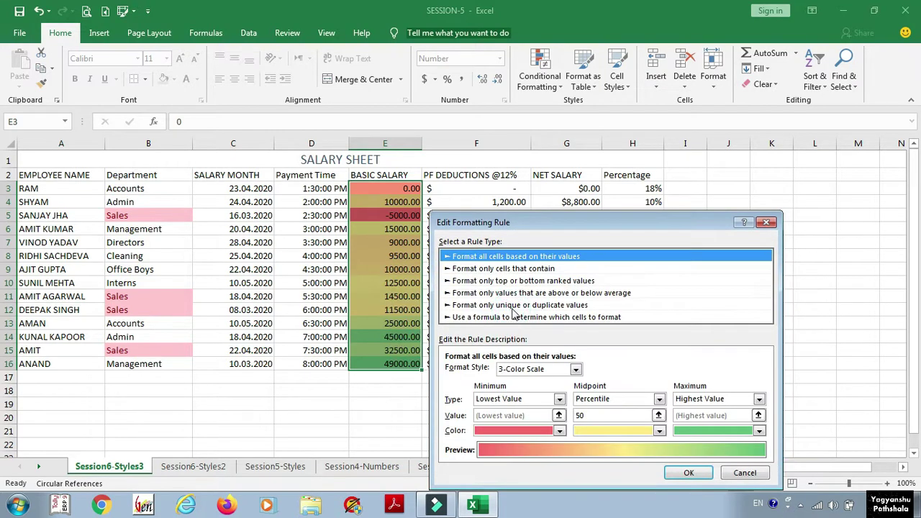
{"action": "left_click_drag", "start_coordinate": [554, 226], "coordinate": [595, 108]}
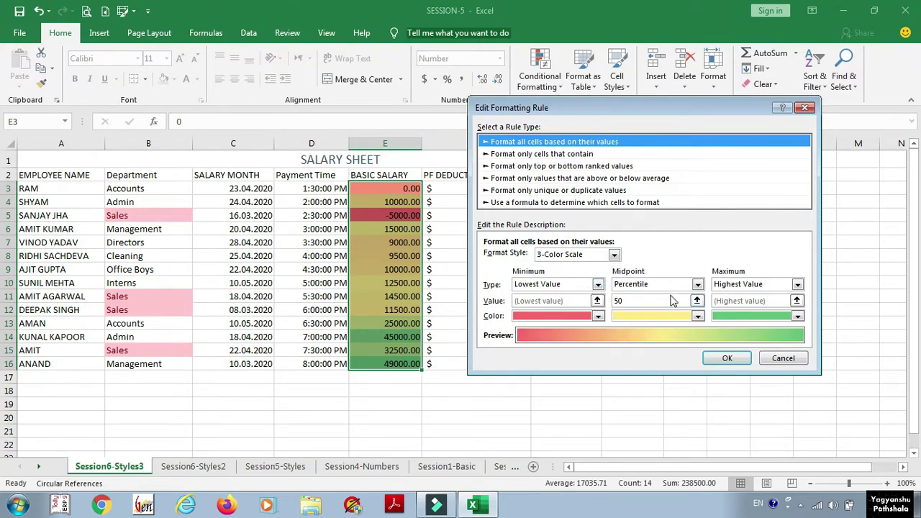
{"action": "left_click", "coordinate": [775, 364]}
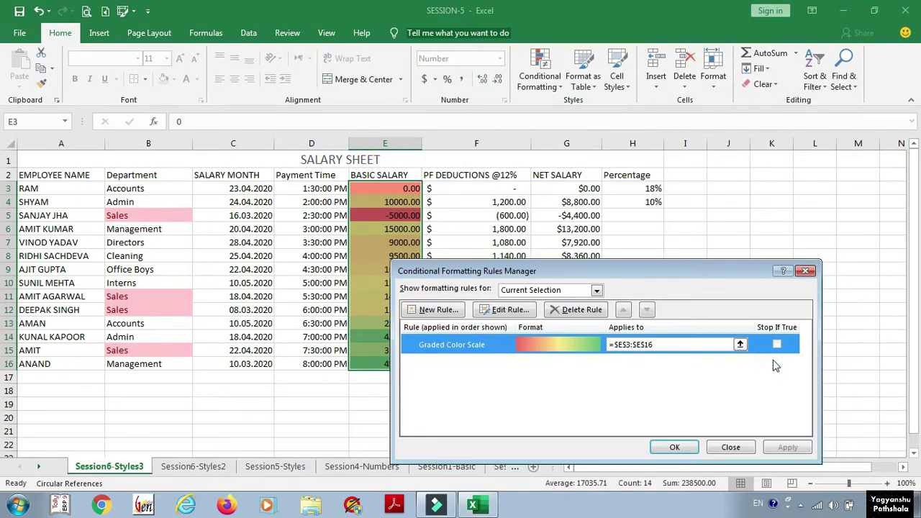
{"action": "left_click", "coordinate": [804, 271]}
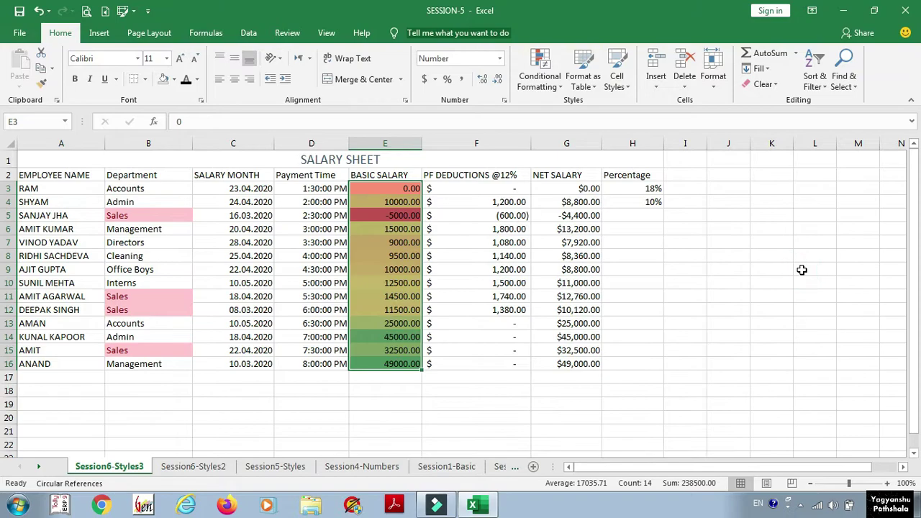
Clear the color scale from the basic salary values E3:E16 and apply the four-level signal-bar ratings icon set.
{"action": "left_click", "coordinate": [539, 72]}
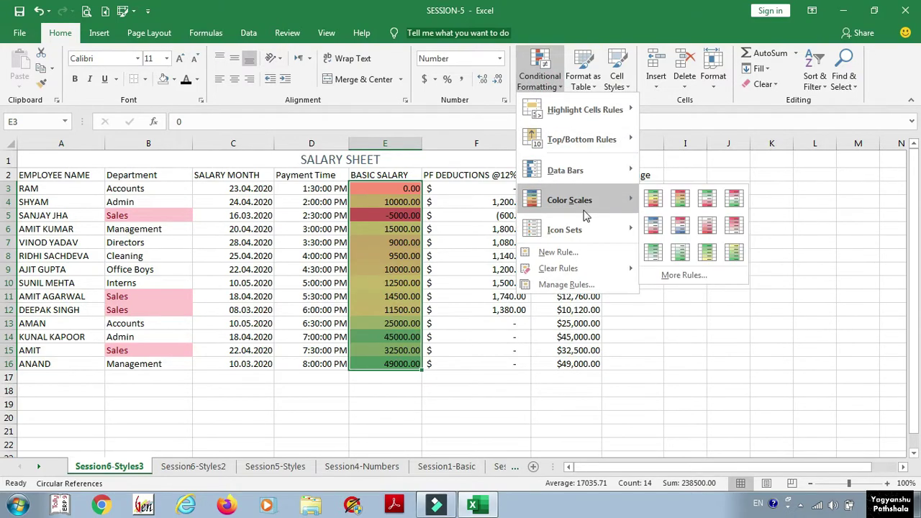
{"action": "mouse_move", "coordinate": [589, 237]}
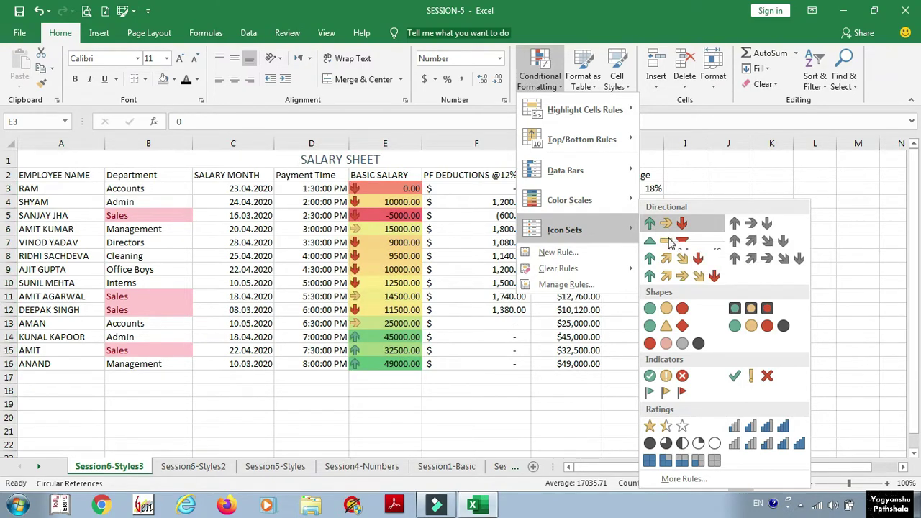
{"action": "mouse_move", "coordinate": [609, 268]}
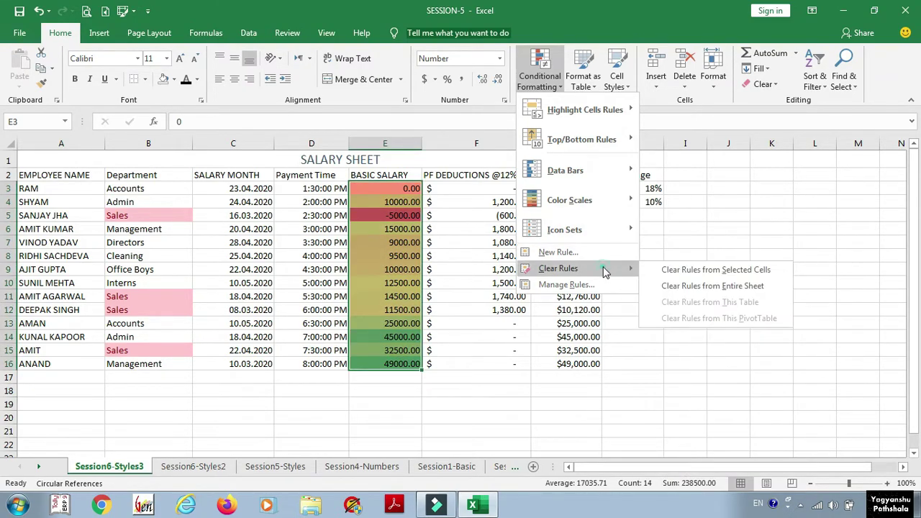
{"action": "left_click", "coordinate": [655, 267]}
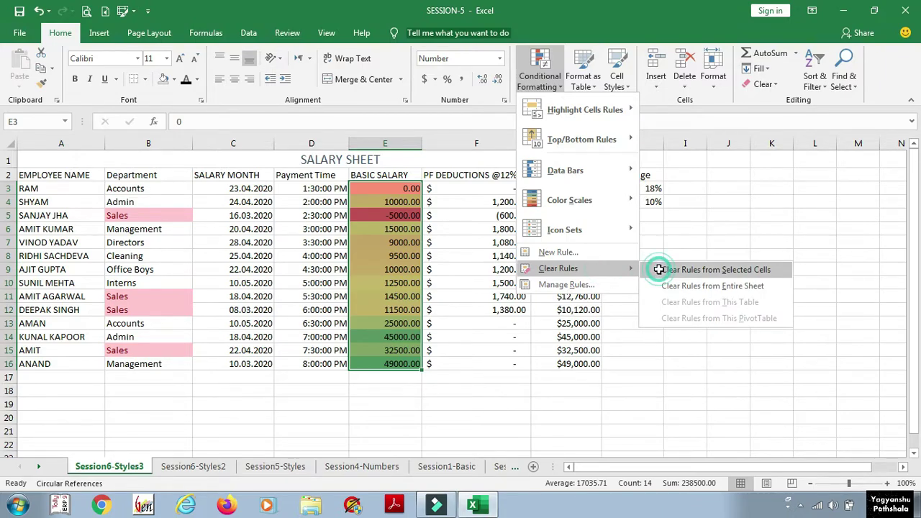
{"action": "left_click", "coordinate": [540, 72]}
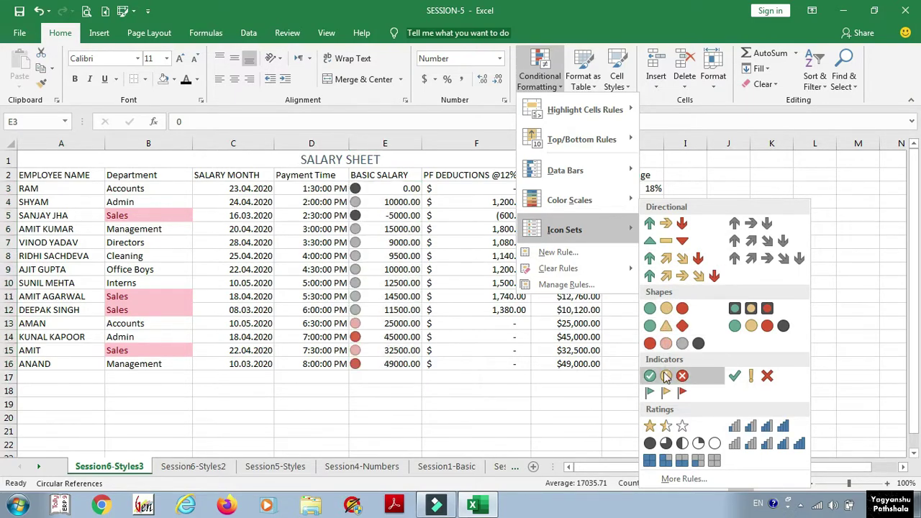
{"action": "left_click", "coordinate": [755, 434]}
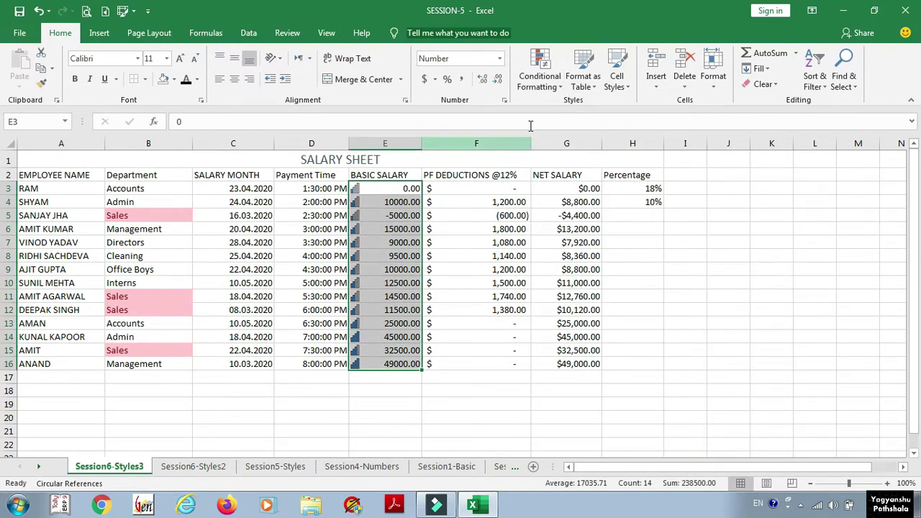
Look at the new formatting rule options for the basic salary values, and cancel.
{"action": "left_click", "coordinate": [540, 72]}
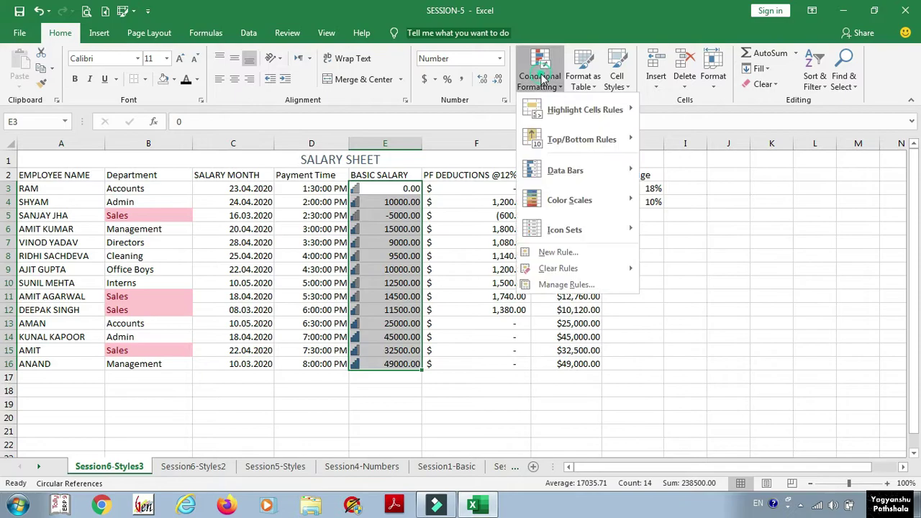
{"action": "left_click", "coordinate": [571, 253]}
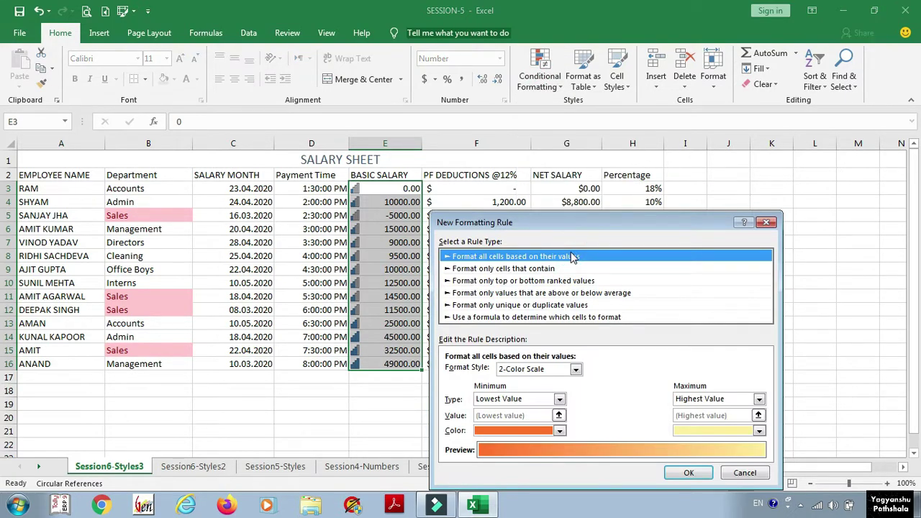
{"action": "key", "text": "Escape"}
Examine which sheets and tables the Rules Manager can show formatting rules for, and keep Current Selection.
{"action": "left_click", "coordinate": [539, 72]}
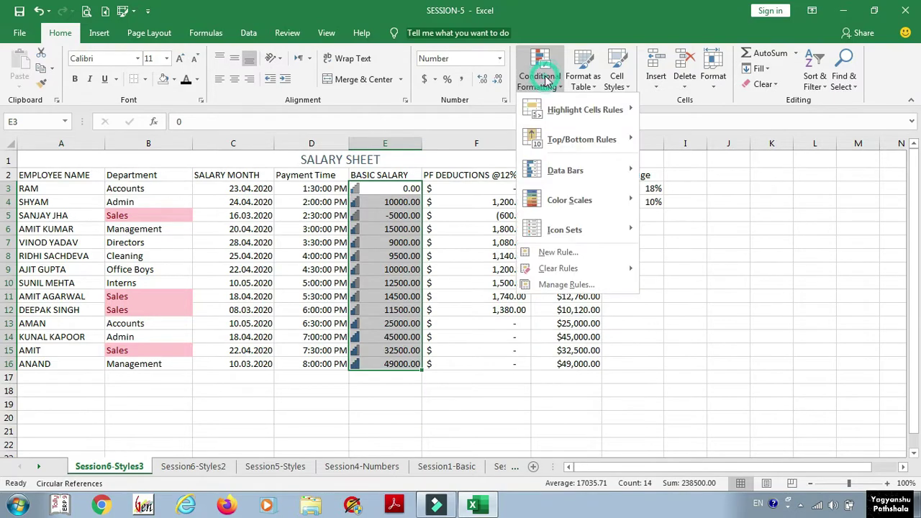
{"action": "mouse_move", "coordinate": [563, 268]}
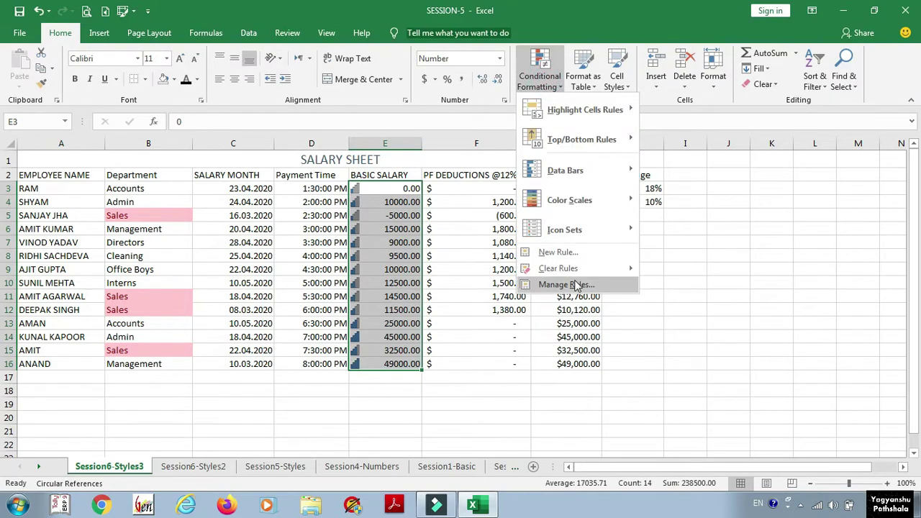
{"action": "left_click", "coordinate": [576, 285]}
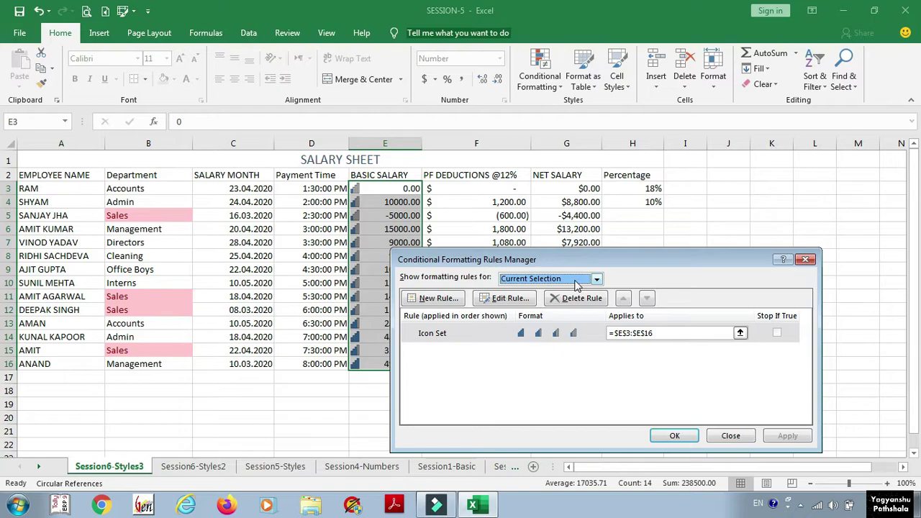
{"action": "left_click", "coordinate": [576, 284]}
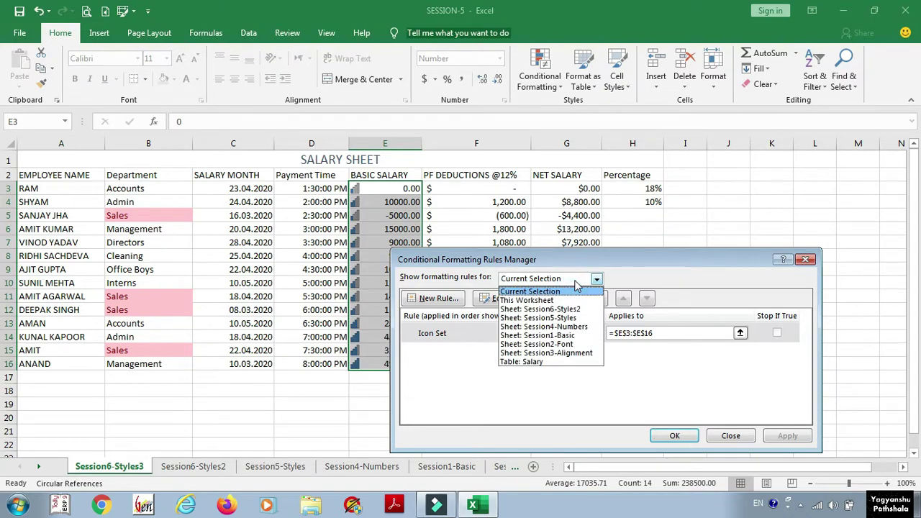
{"action": "left_click", "coordinate": [576, 283]}
{"action": "left_click", "coordinate": [572, 280]}
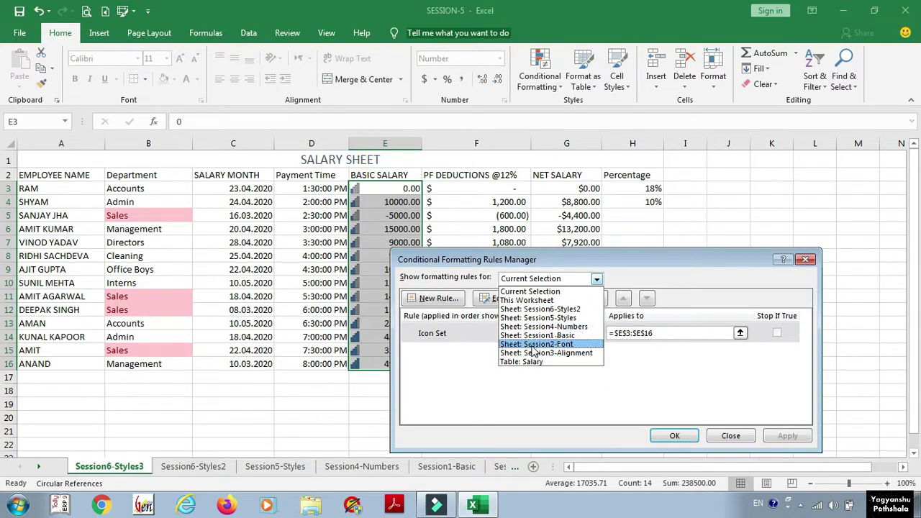
{"action": "left_click", "coordinate": [530, 293]}
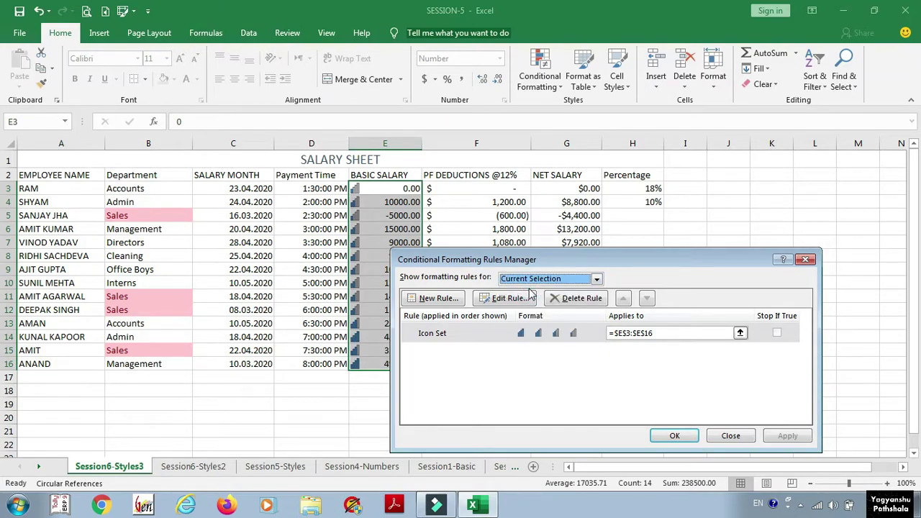
Review the edit settings of the icon set rule on E3:E16, and cancel without changes.
{"action": "left_click", "coordinate": [512, 299]}
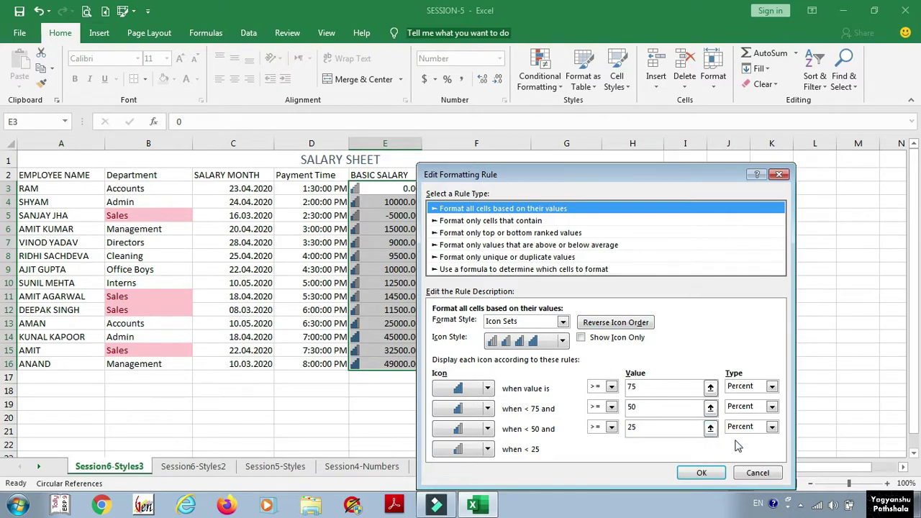
{"action": "left_click", "coordinate": [756, 472]}
{"action": "left_click", "coordinate": [540, 83]}
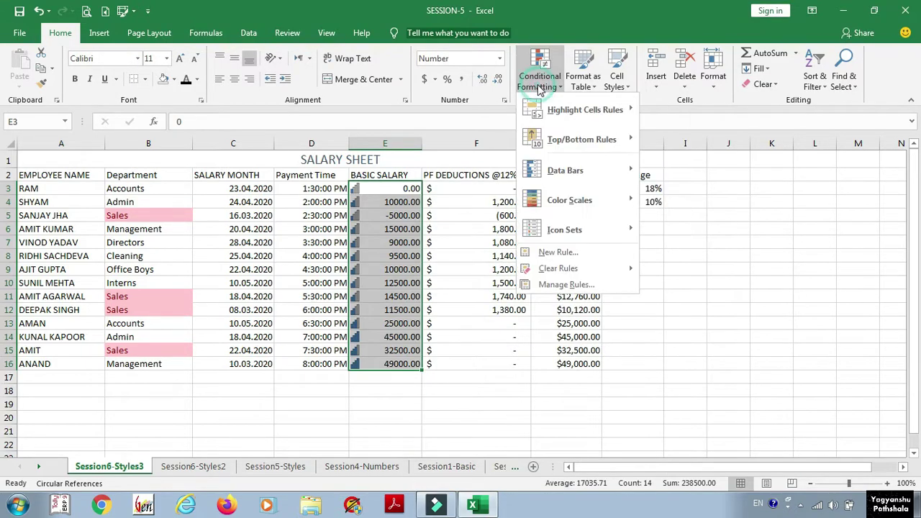
{"action": "left_click", "coordinate": [540, 87]}
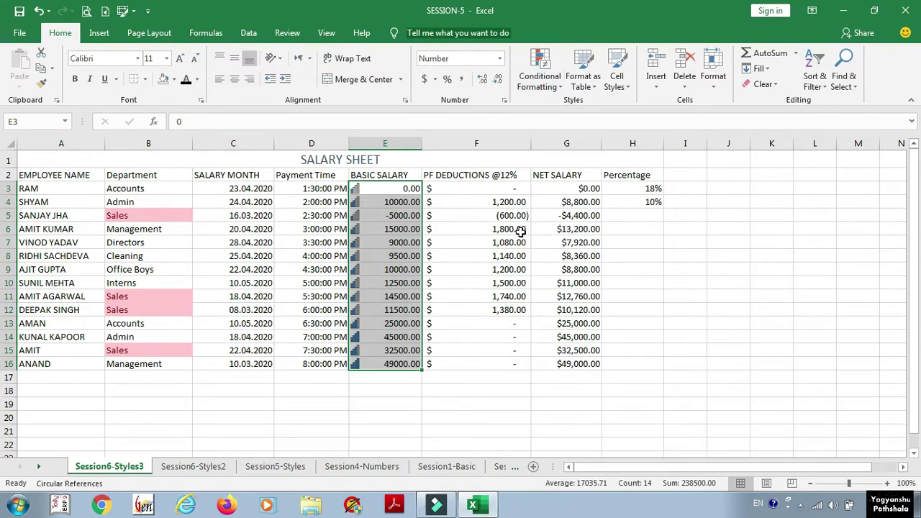